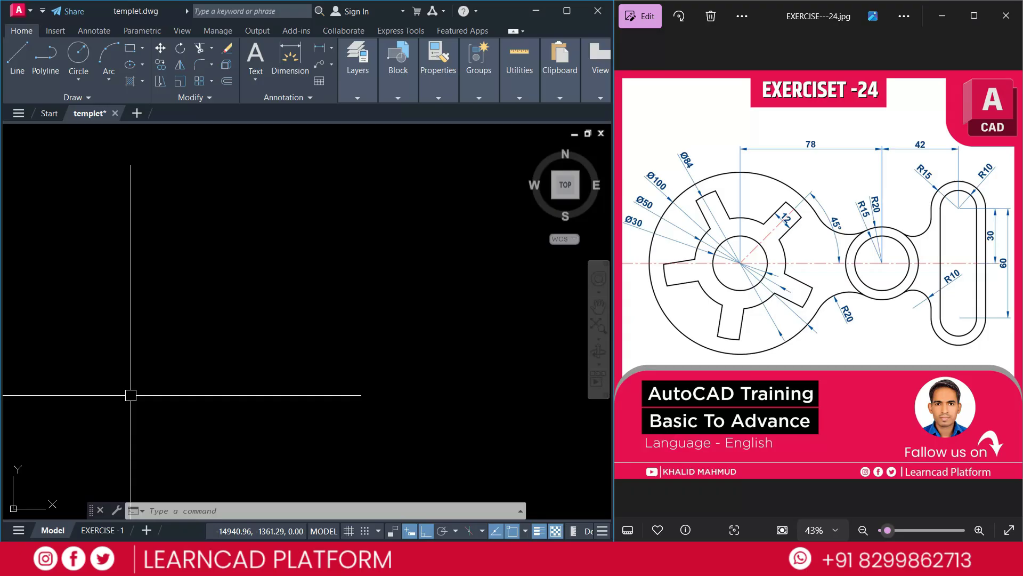
Step: Set the drawing units to Decimal with 0.00 precision and millimetres for inserted content
type("u")
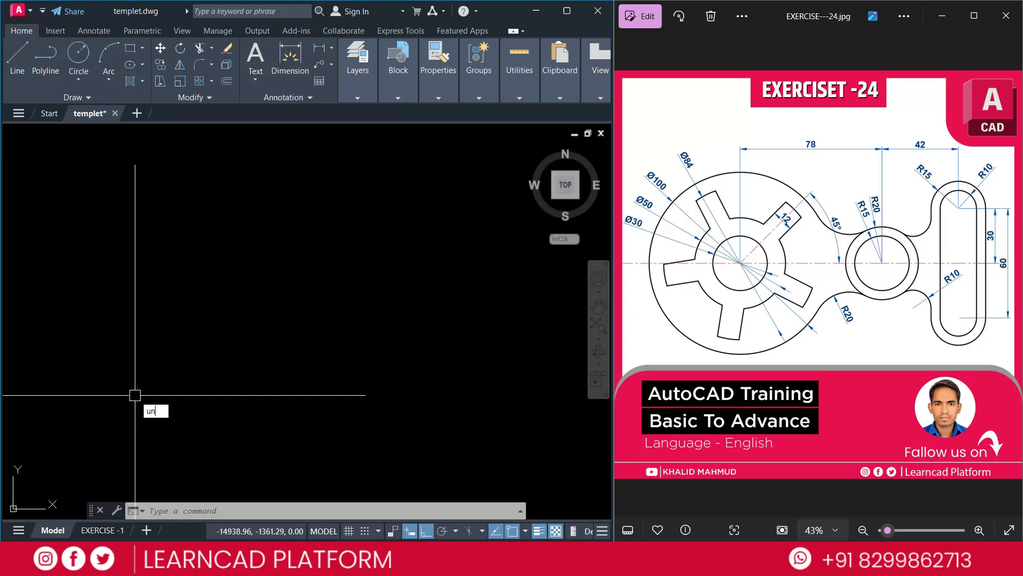
type("n")
key("Return")
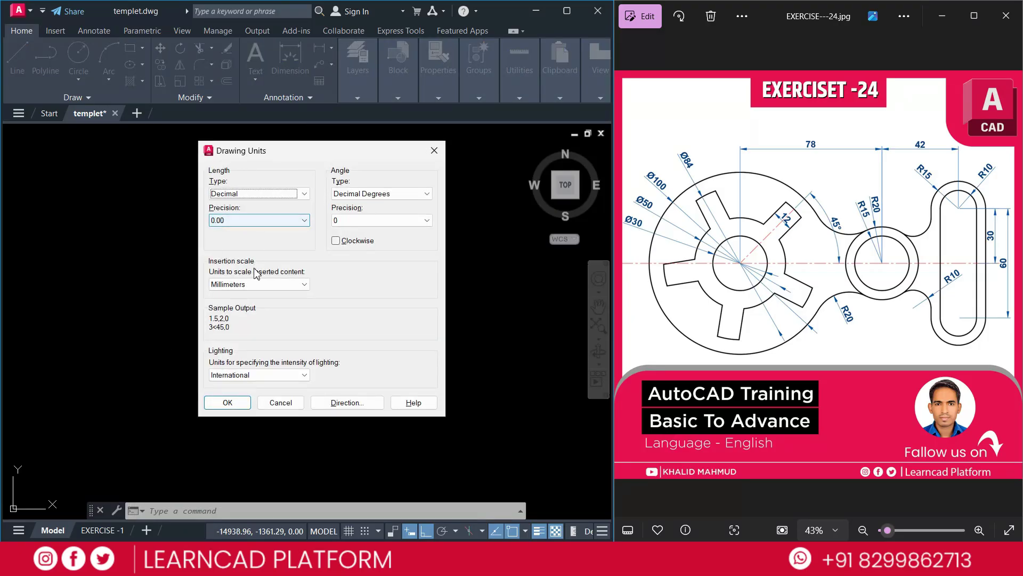
left_click(255, 284)
left_click(249, 336)
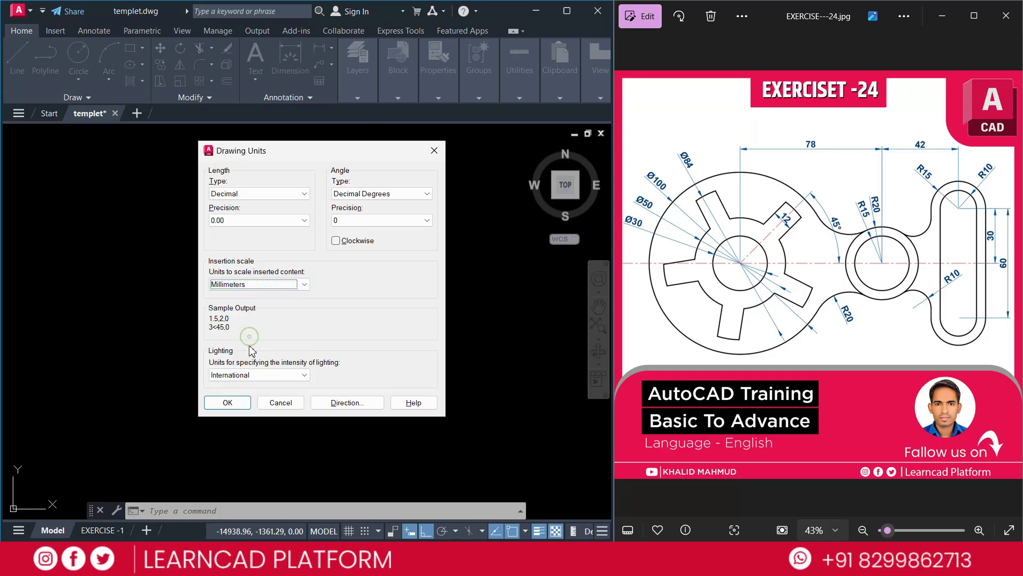
left_click(227, 402)
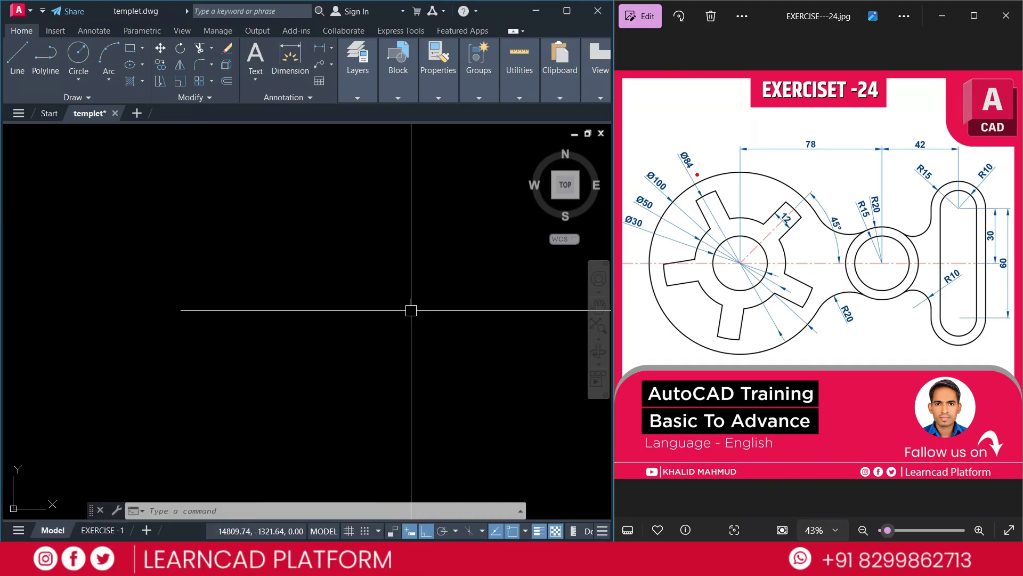
Step: Mark the Ø100 outer circle and the inner circles on the reference image, then clear the marks
left_click_drag(703, 180, 782, 181)
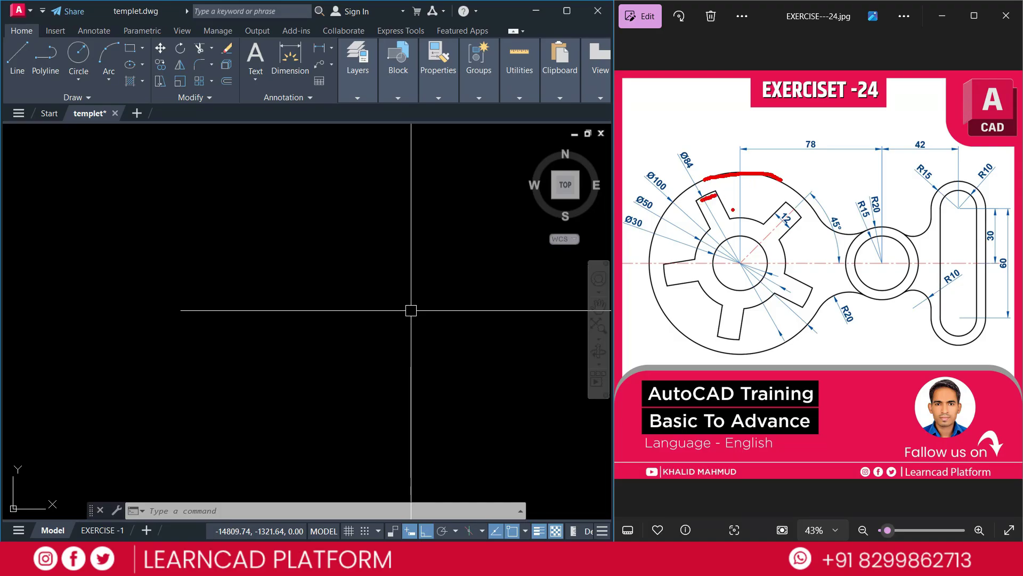
mouse_move(732, 217)
left_mouse_down()
mouse_move(755, 219)
mouse_move(755, 235)
left_mouse_up()
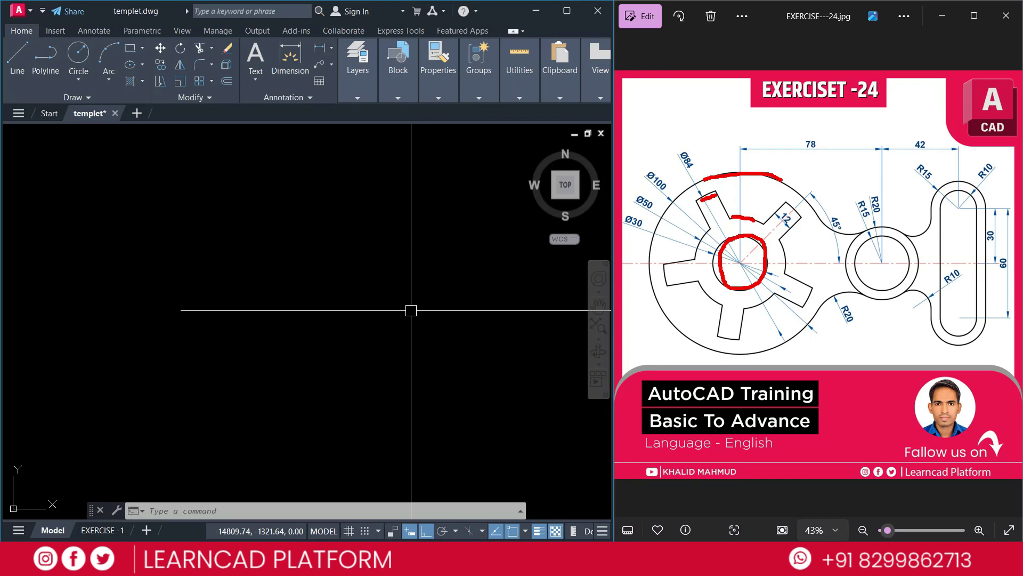
key("Escape")
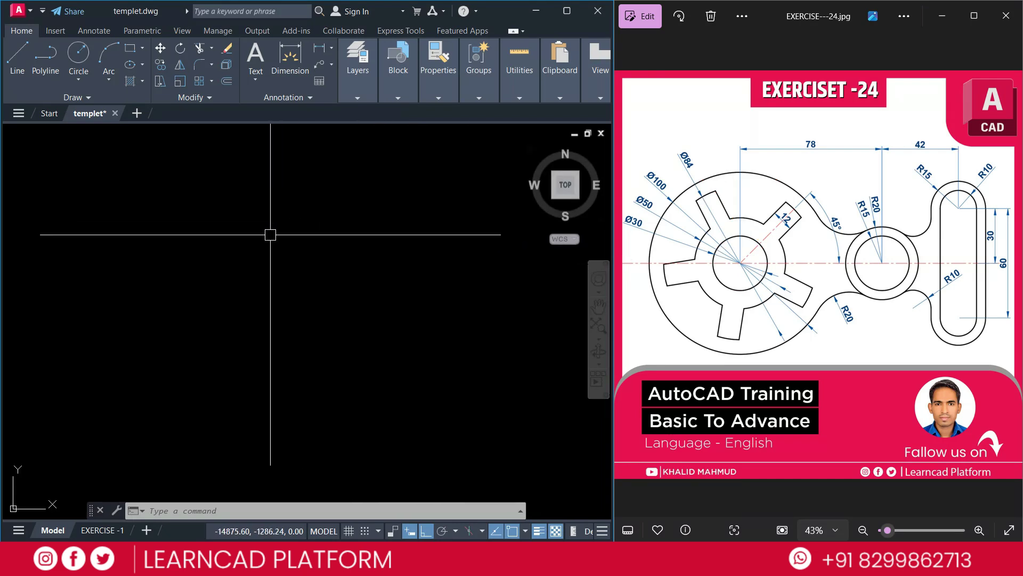
Step: Draw a Ø100 circle and a concentric Ø84 circle
type("c")
key("Return")
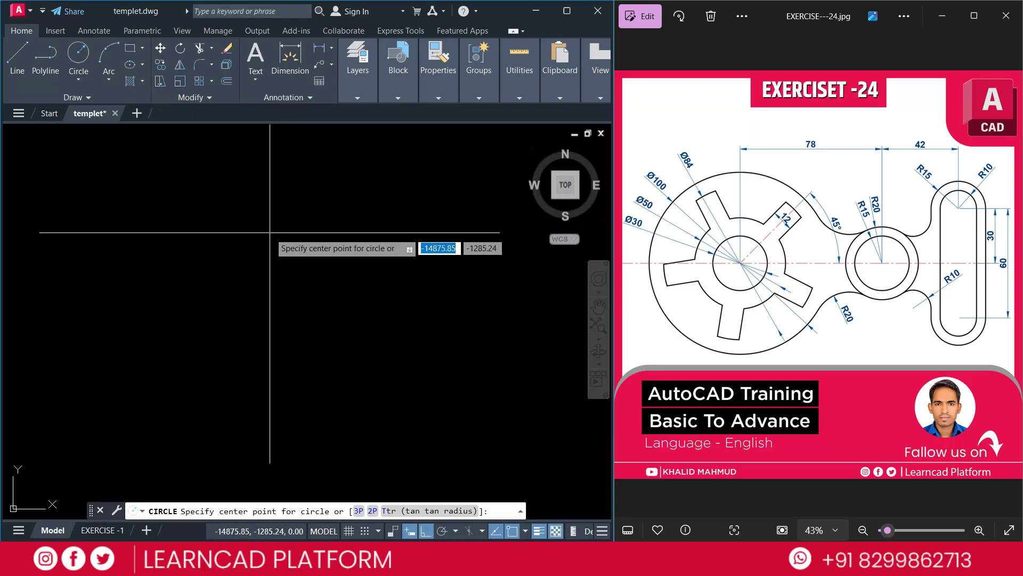
left_click(244, 321)
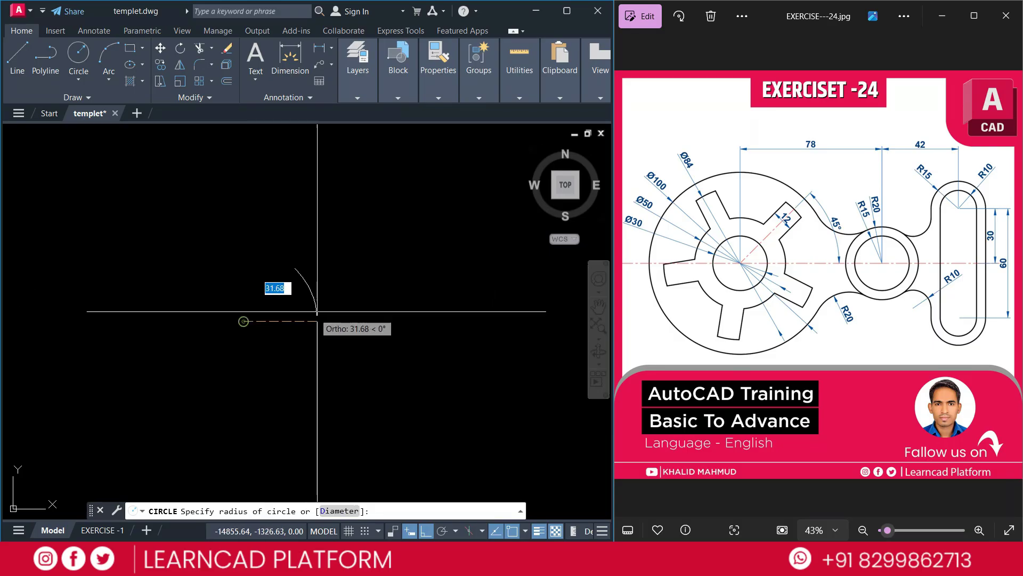
type("d")
key("Return")
type("100")
key("Return")
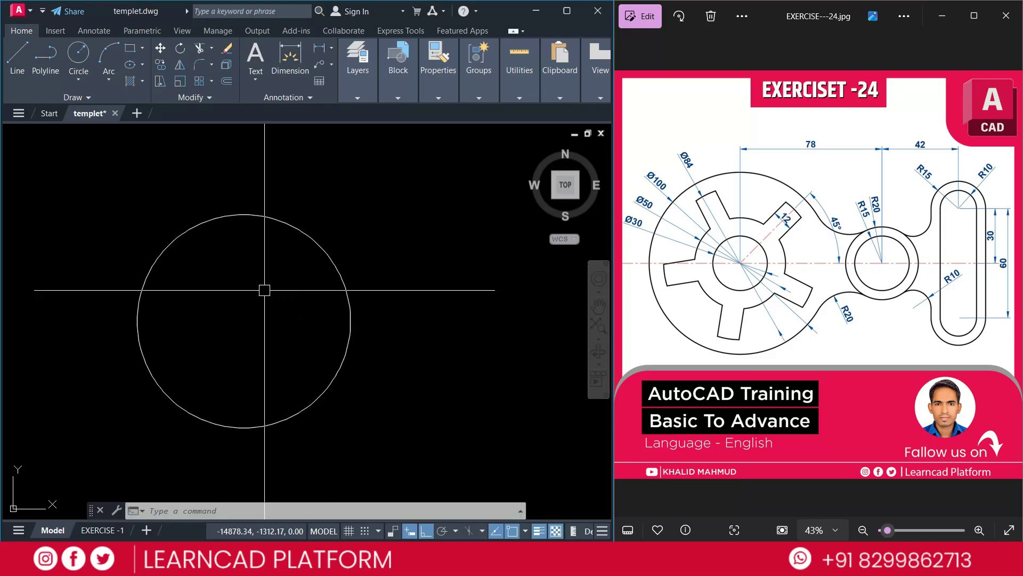
key("Return")
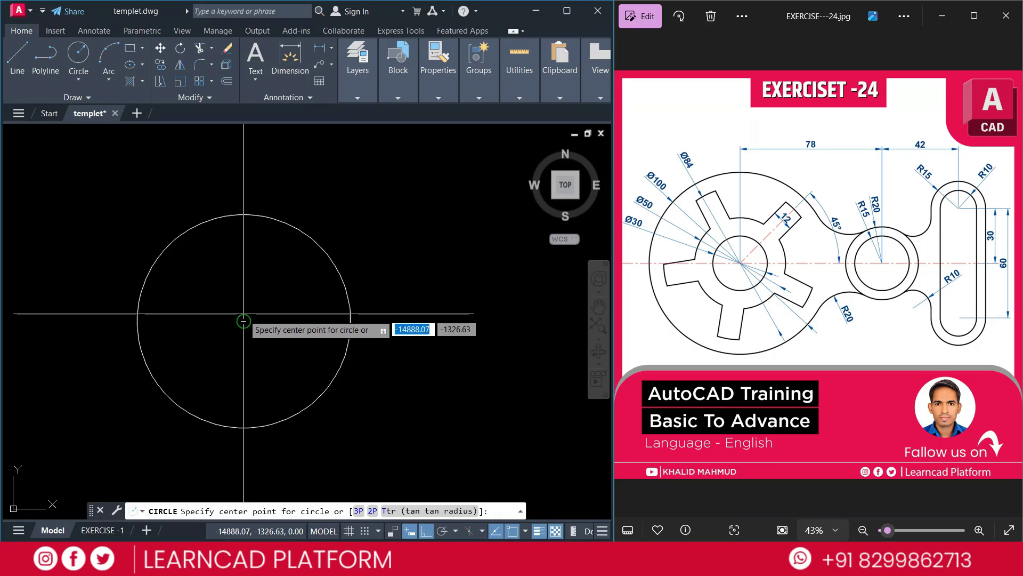
left_click(244, 320)
type("d")
key("Return")
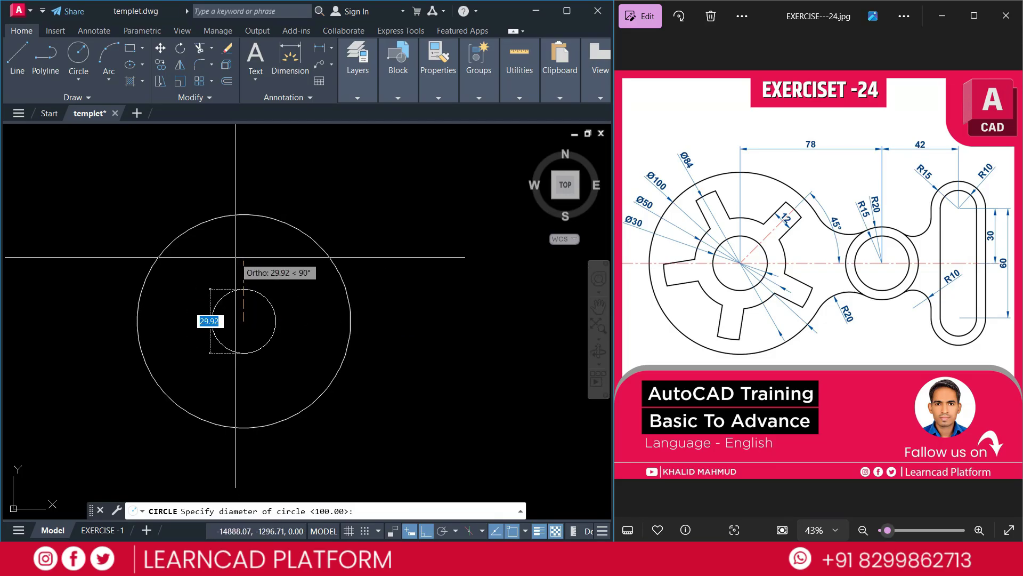
type("84")
key("Return")
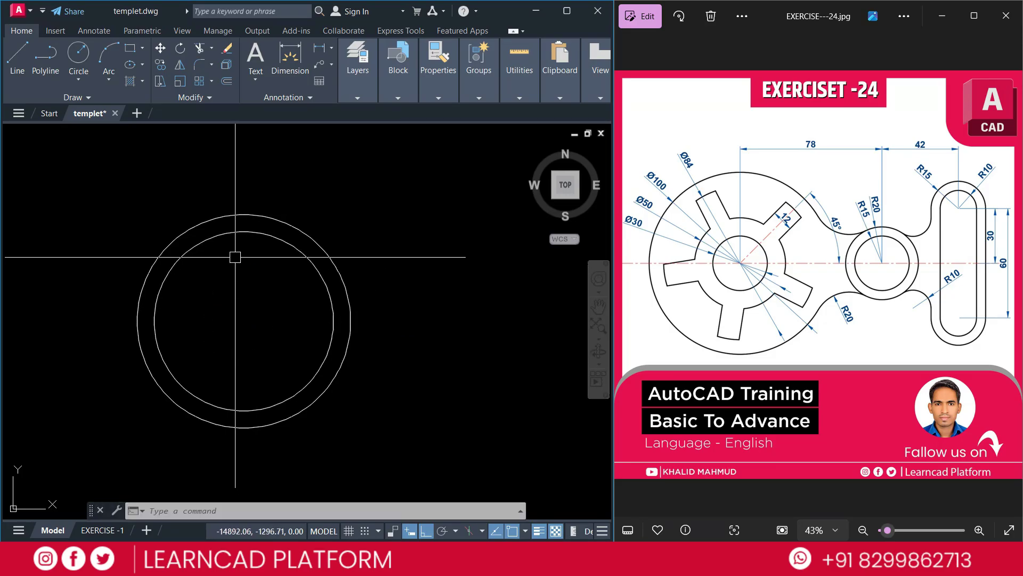
Step: Add concentric Ø50 and Ø30 circles at the same centre
key("Return")
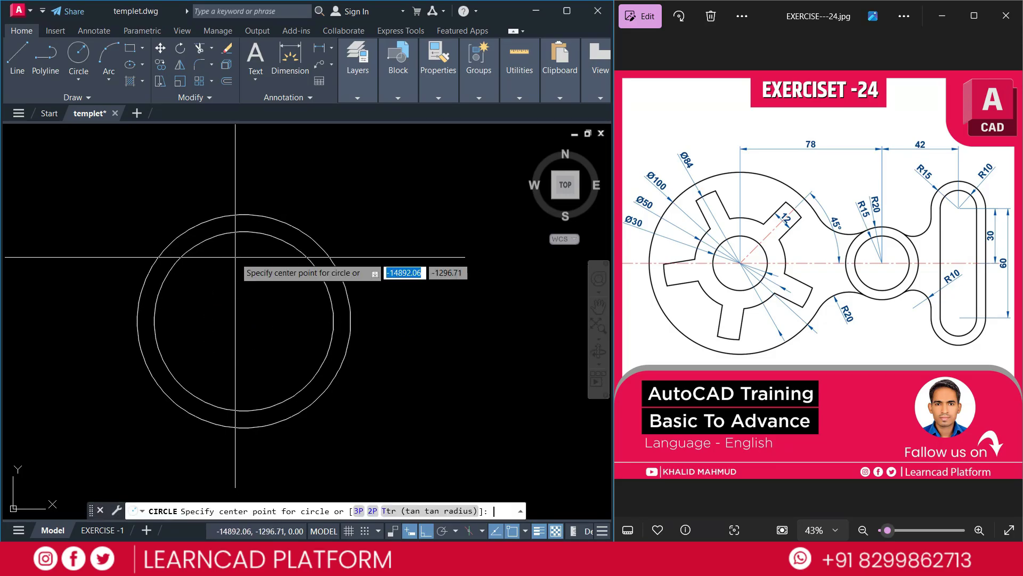
left_click(243, 320)
type("d")
key("Return")
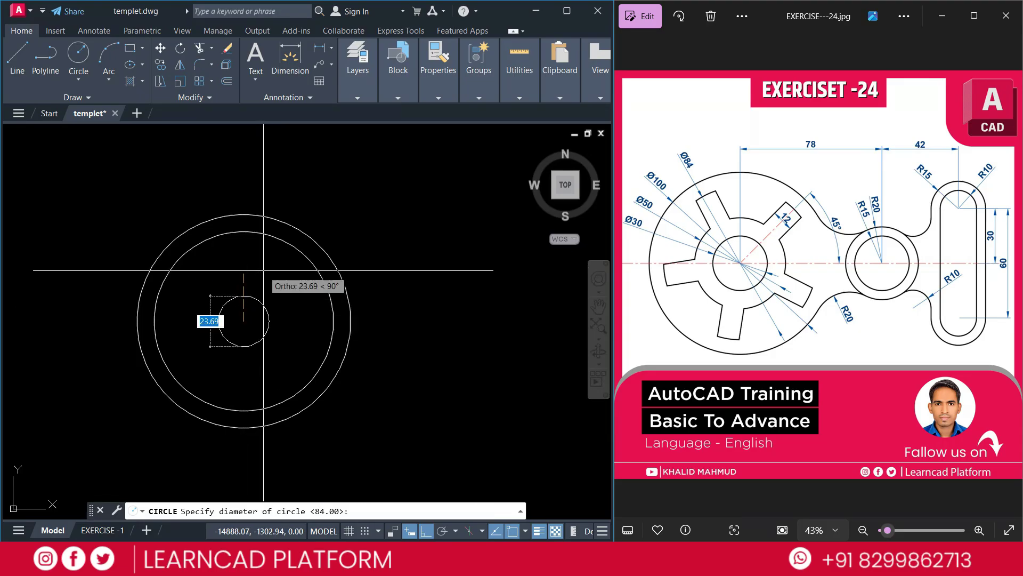
type("50")
key("Return")
key("Return")
left_click(243, 321)
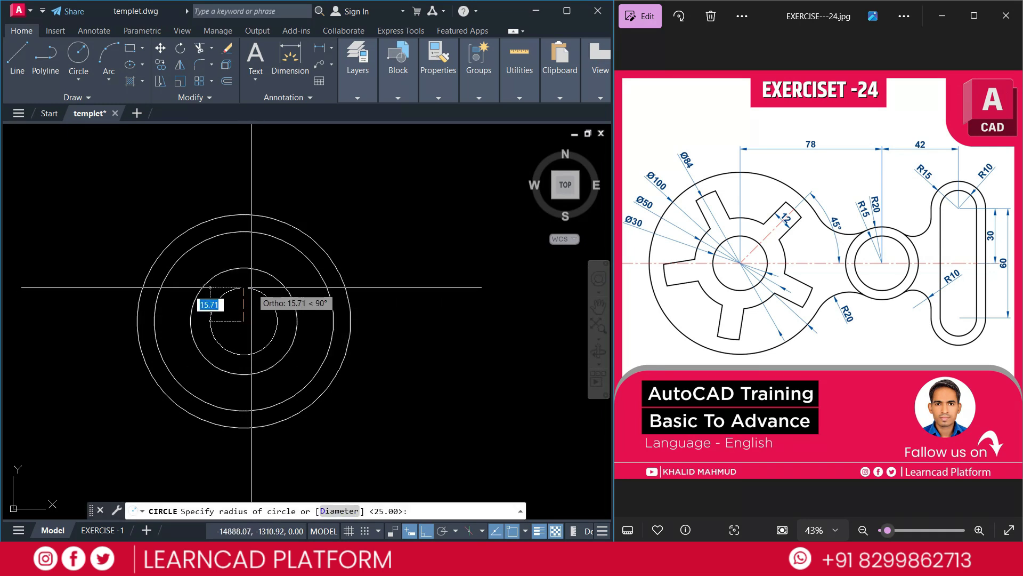
type("d")
key("Return")
type("30")
key("Return")
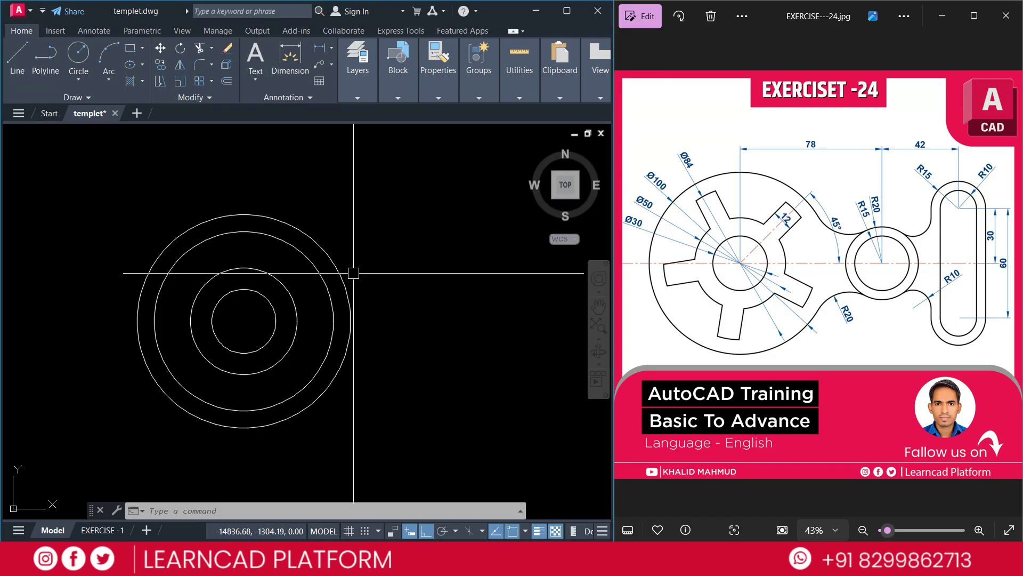
Step: Draw a line from the circles' centre at a 45° angle
type("l")
key("Return")
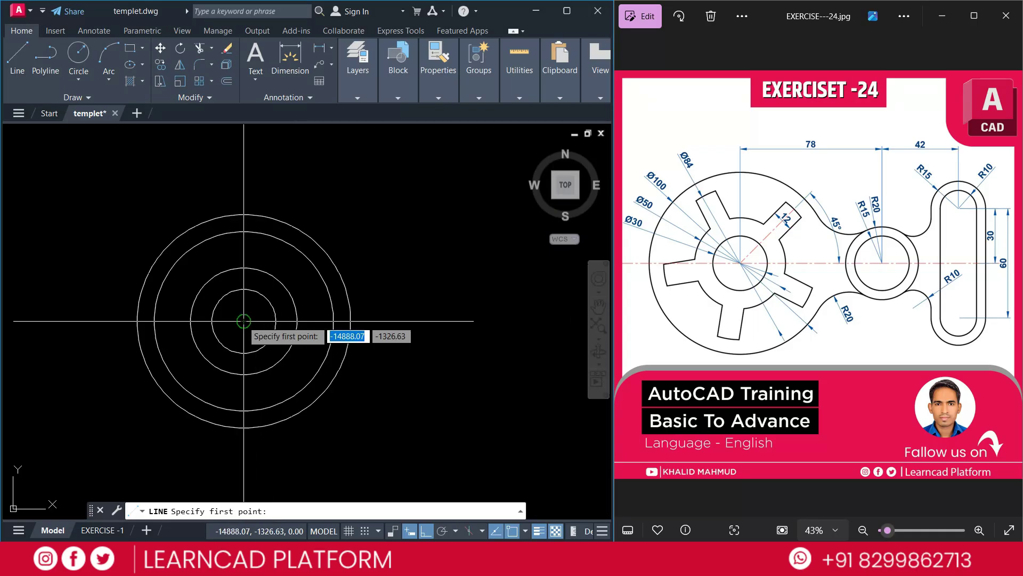
left_click(245, 317)
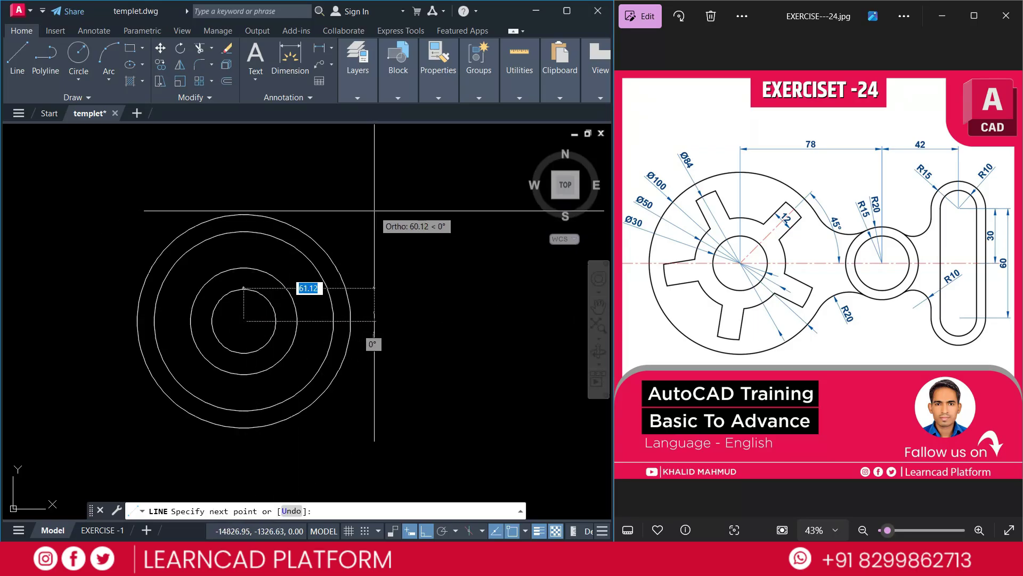
key("Tab")
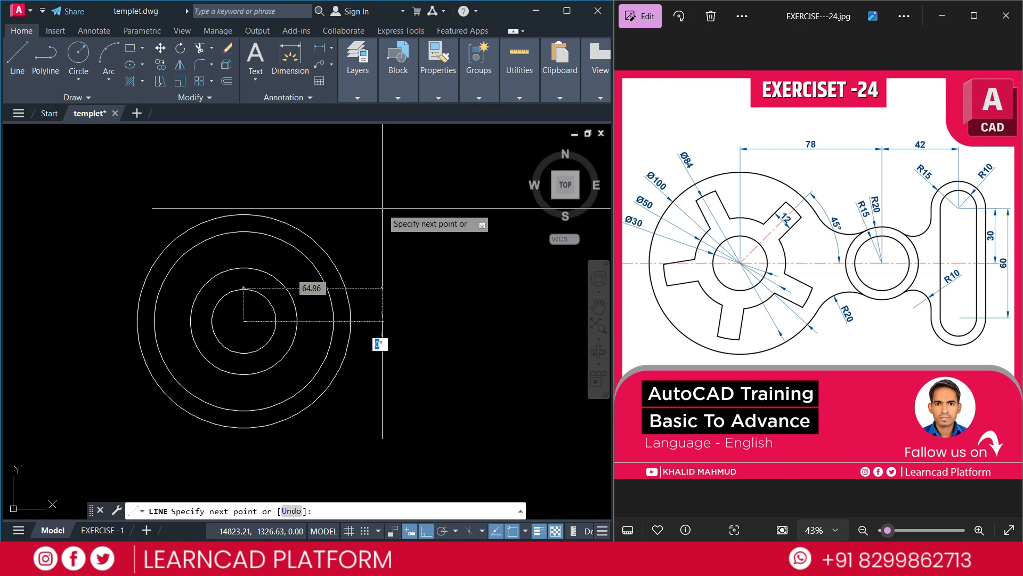
type("45")
key("Return")
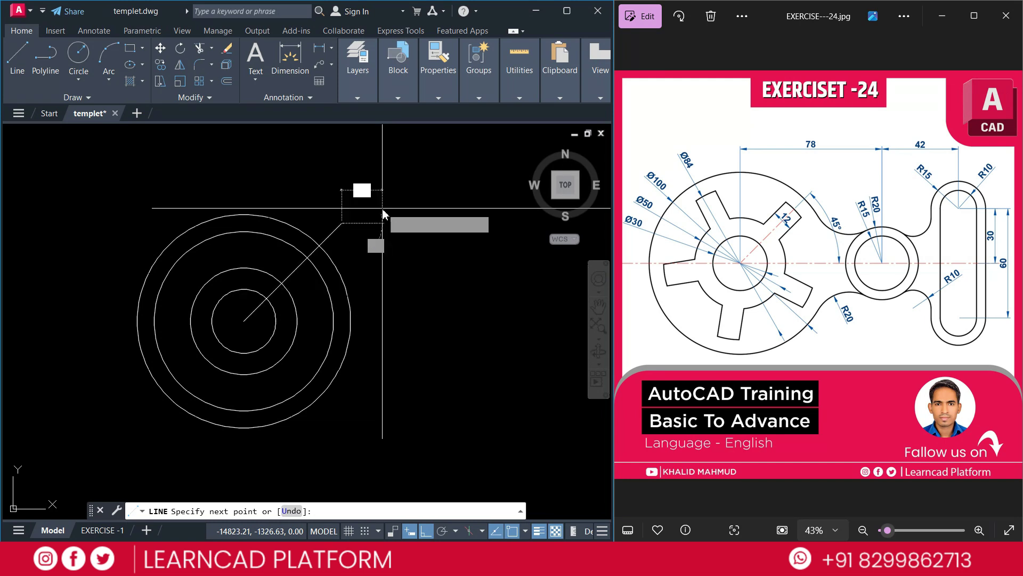
key("Return")
Step: Offset the diagonal line 6 units to both sides
type("o")
key("Return")
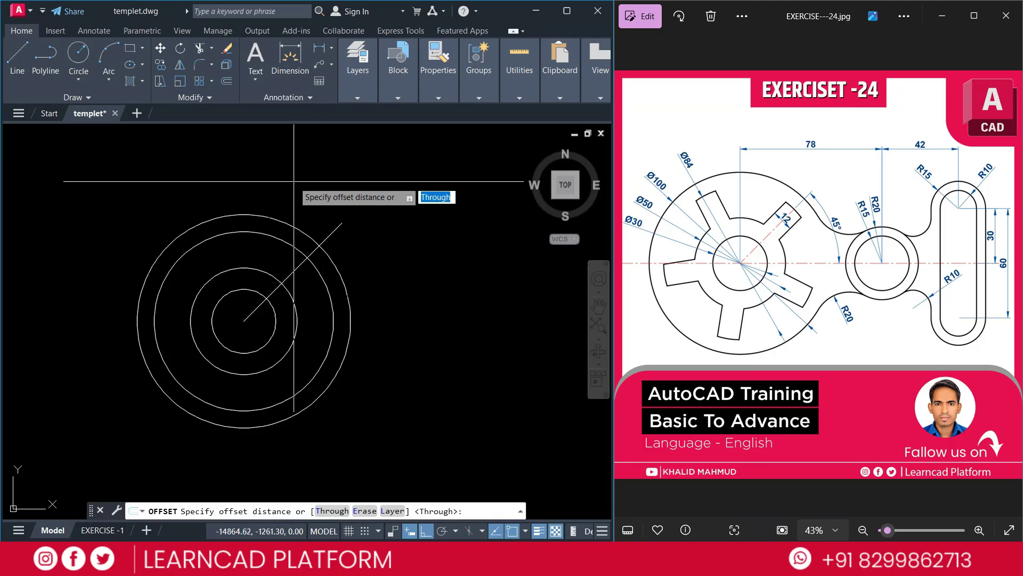
type("6")
key("Return")
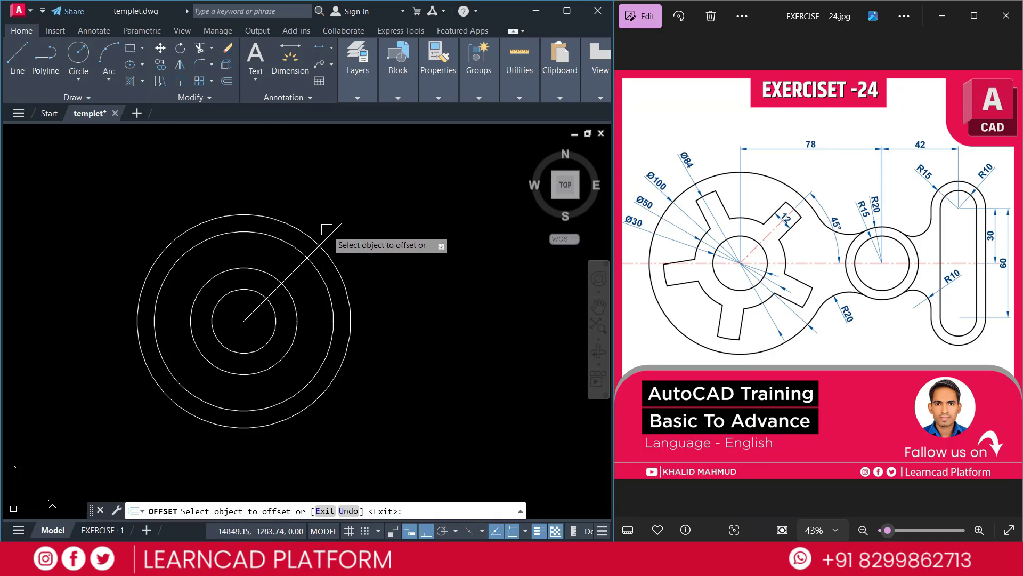
left_click(336, 229)
left_click(350, 250)
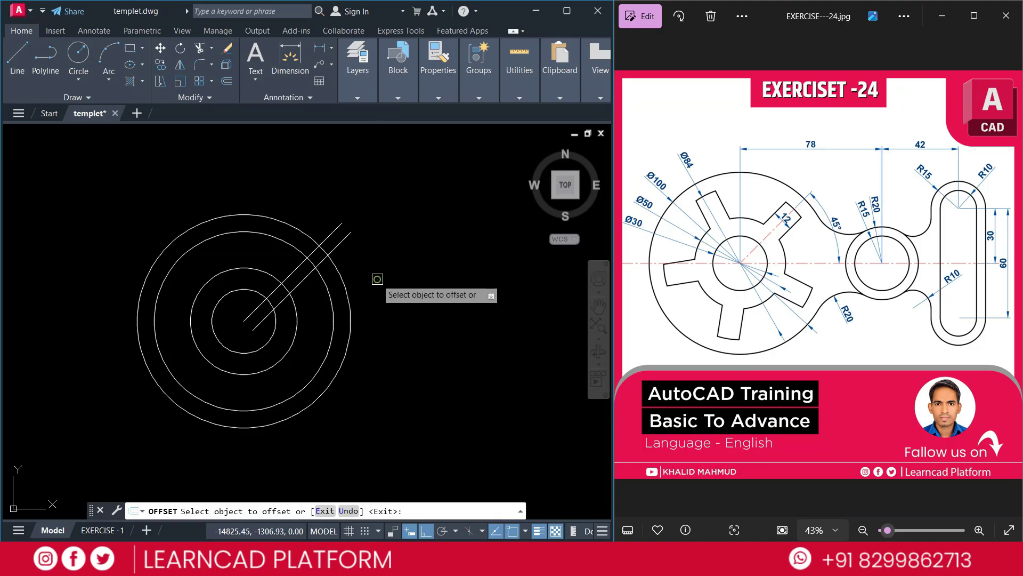
left_click(331, 233)
left_click(309, 197)
key("Return")
Step: Trim the slot lines back to the Ø84 circle
type("tr")
key("Return")
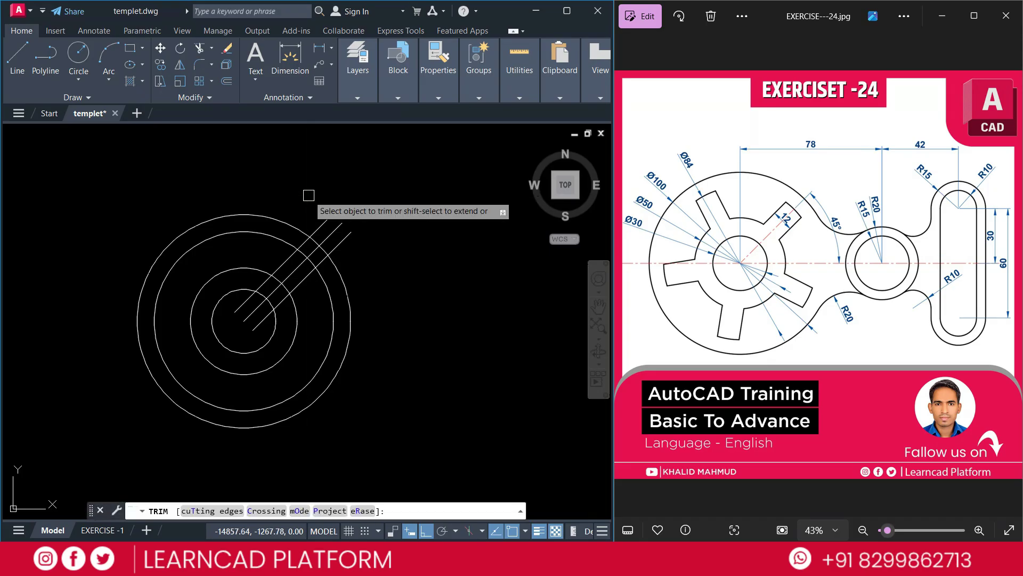
type("T")
key("Return")
left_click(281, 240)
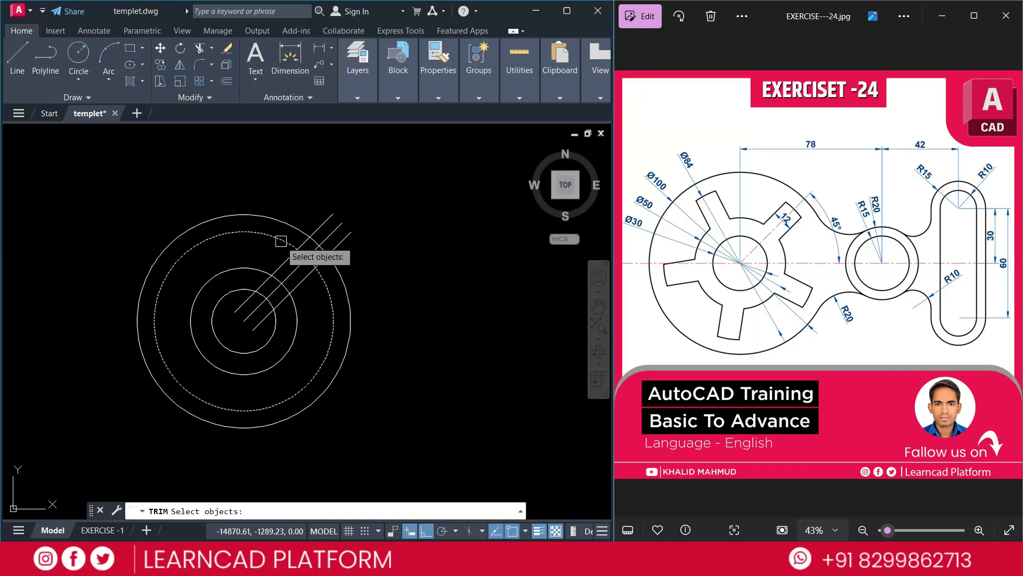
key("Return")
left_click(331, 215)
left_click(339, 225)
left_click(345, 238)
key("Return")
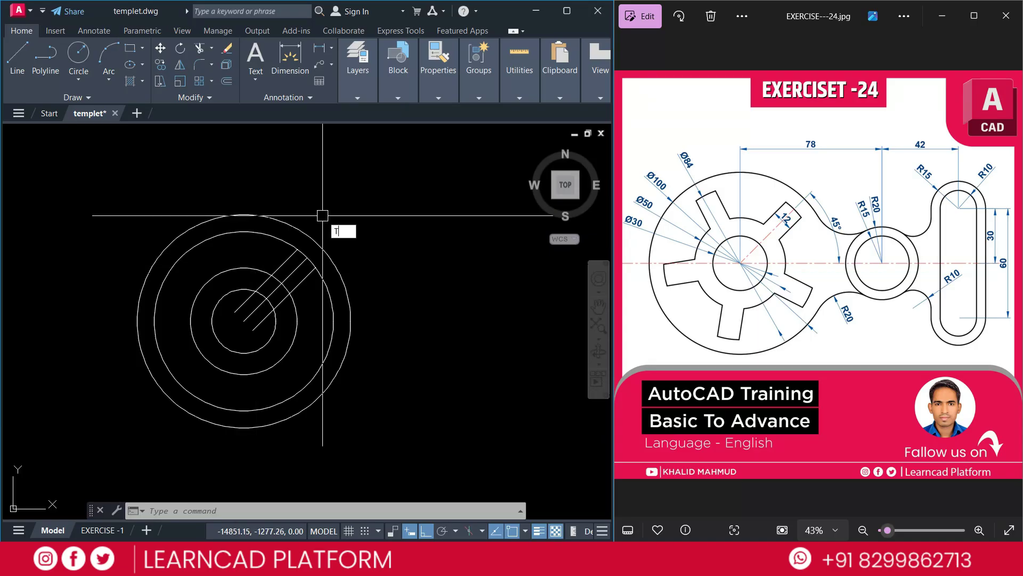
Step: Trim the slot line ends inside the Ø50 circle and remove the Ø84 circle outside the slot
key("Return")
type("T")
key("Return")
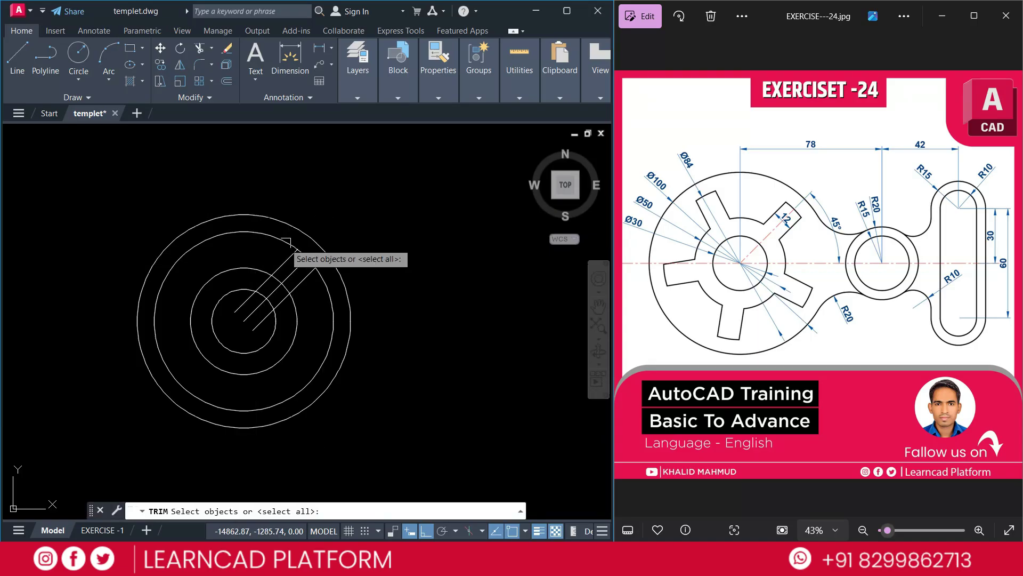
left_click(250, 272)
key("Return")
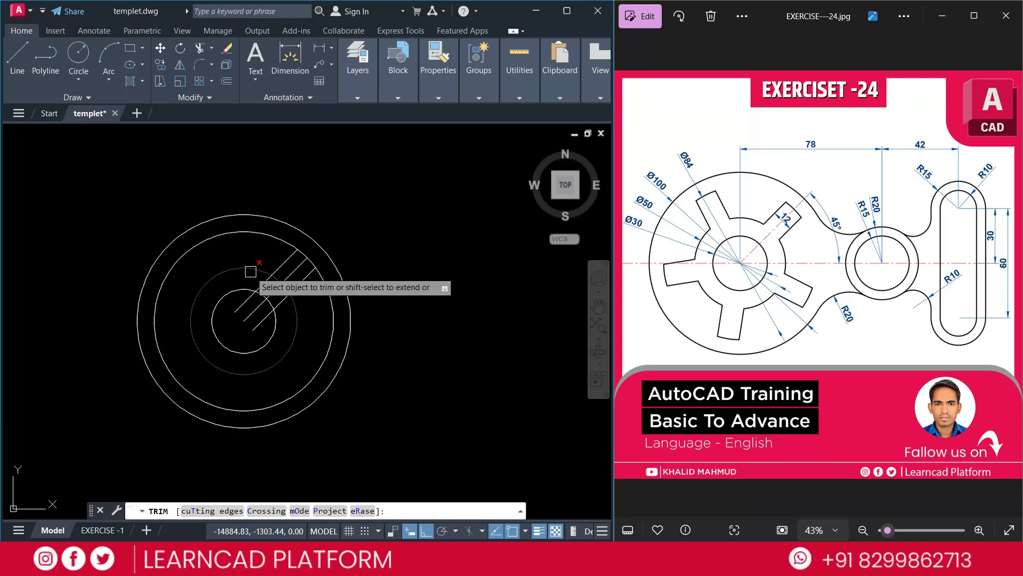
left_click(263, 282)
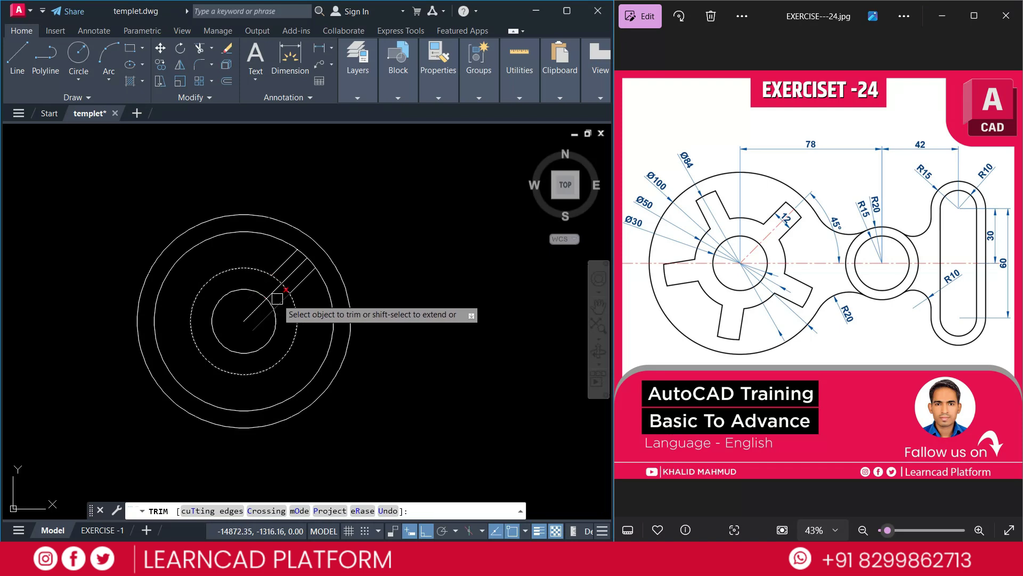
left_click(281, 300)
key("Escape")
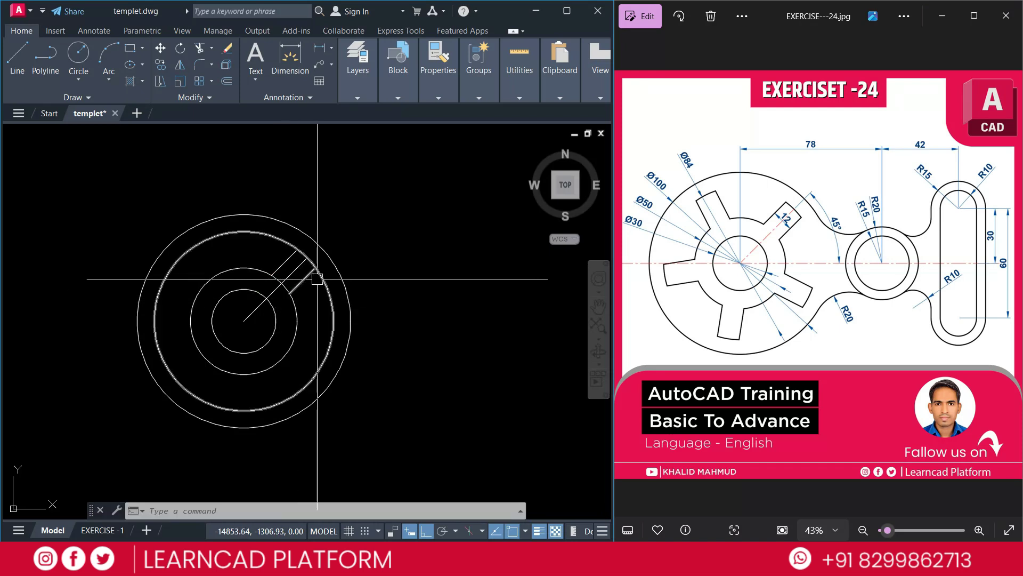
key("Return")
left_click(317, 278)
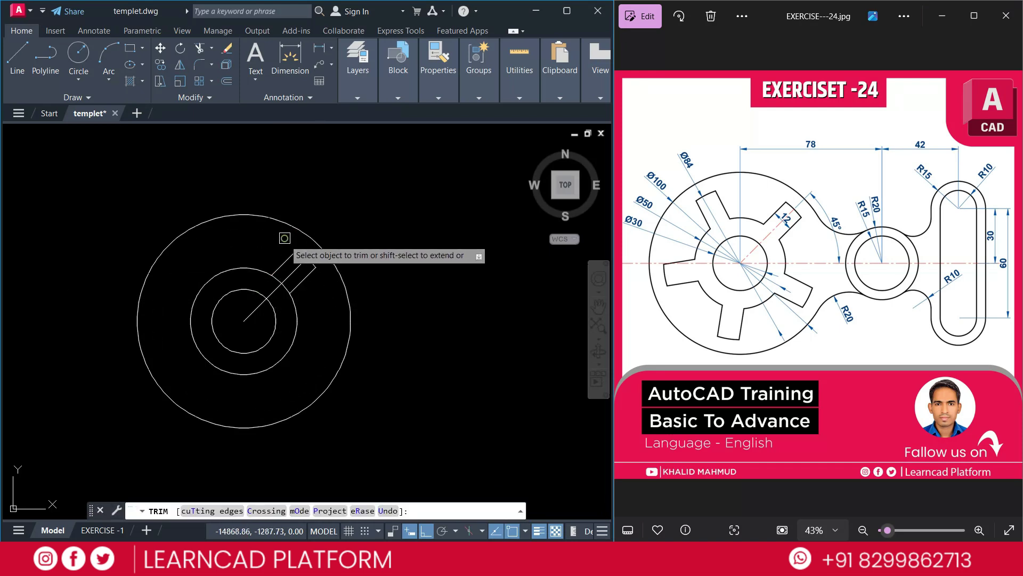
scroll(276, 290, "up", 6)
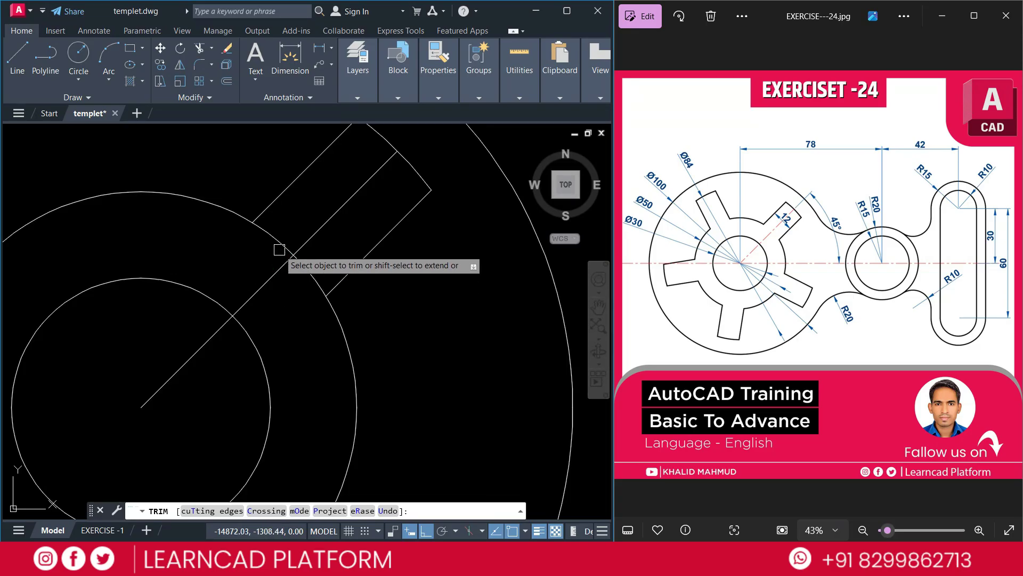
key("Escape")
scroll(309, 271, "down", 6)
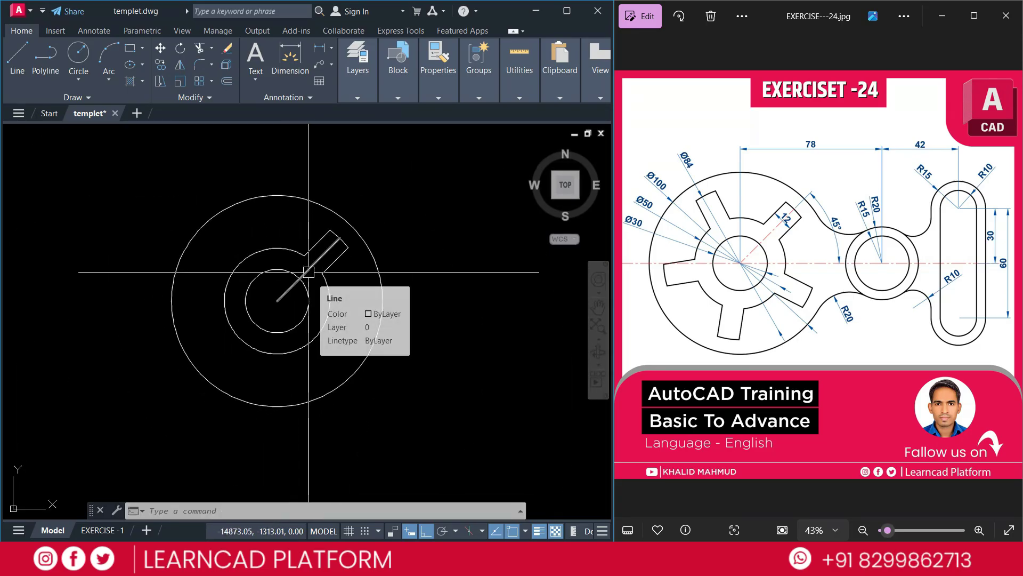
Step: Polar-array the selected spoke lines around the circles' centre with 5 items
left_click(291, 168)
left_click(382, 290)
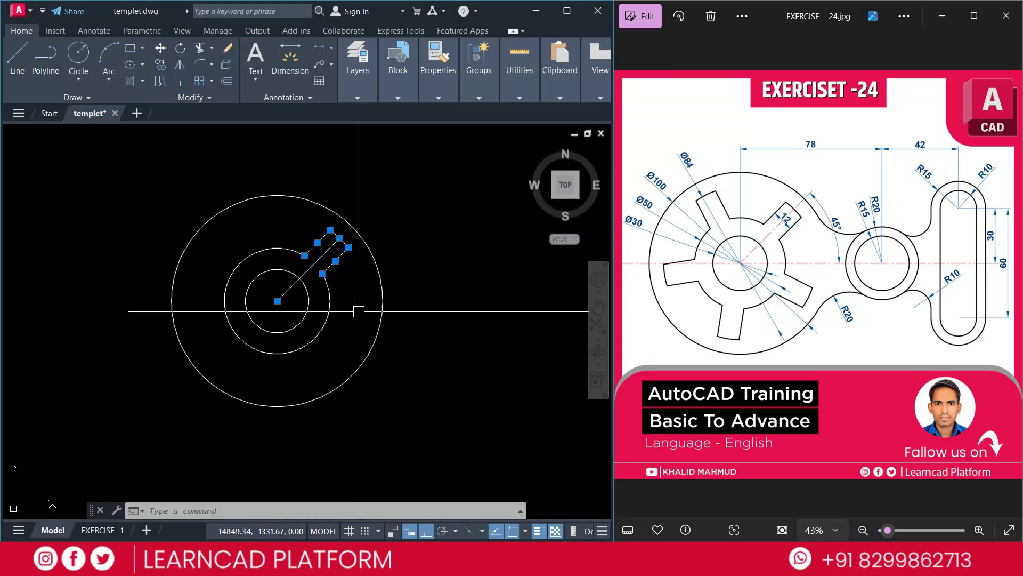
type("ARRAY")
key("Down")
key("Return")
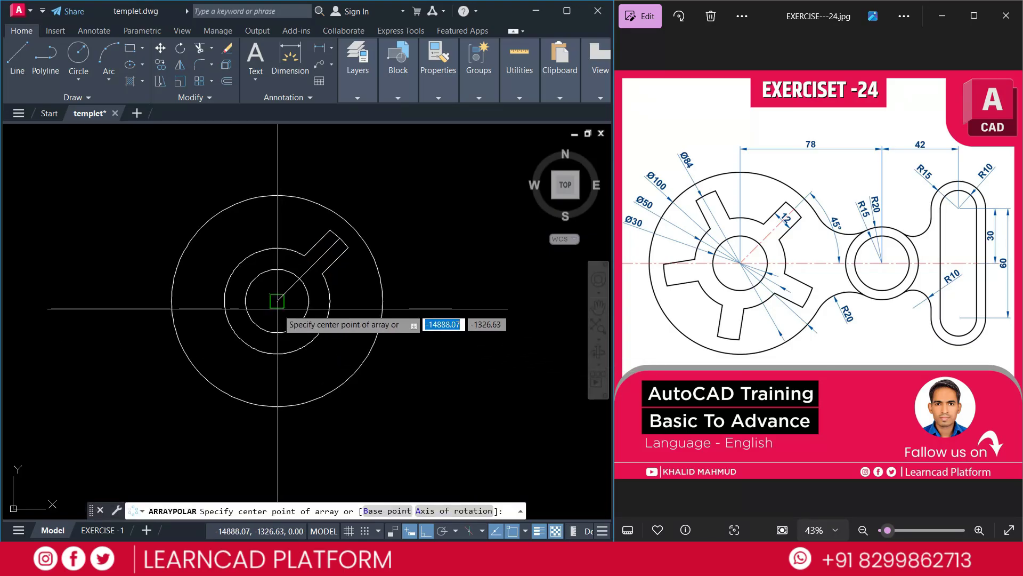
left_click(277, 302)
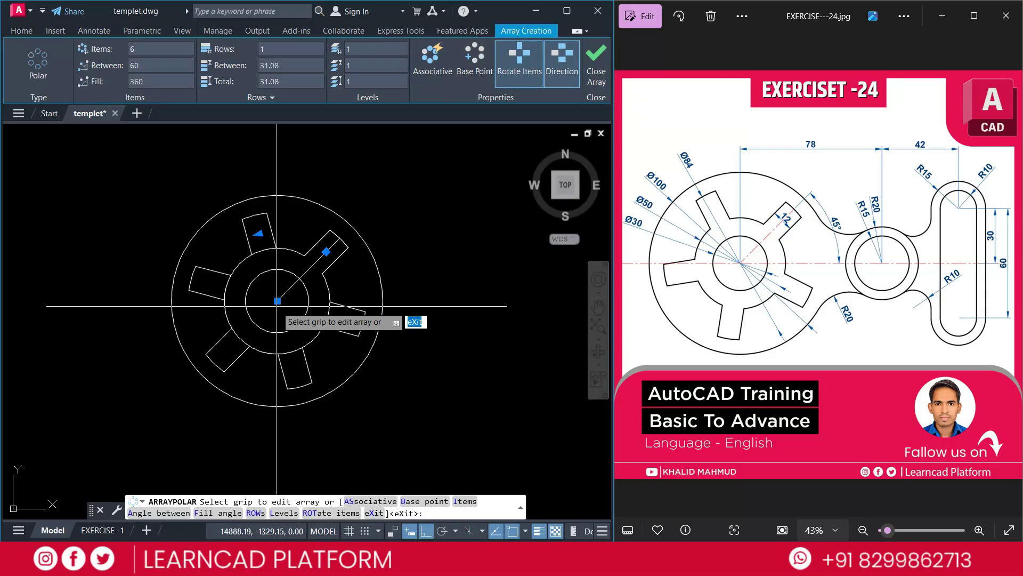
left_click(157, 53)
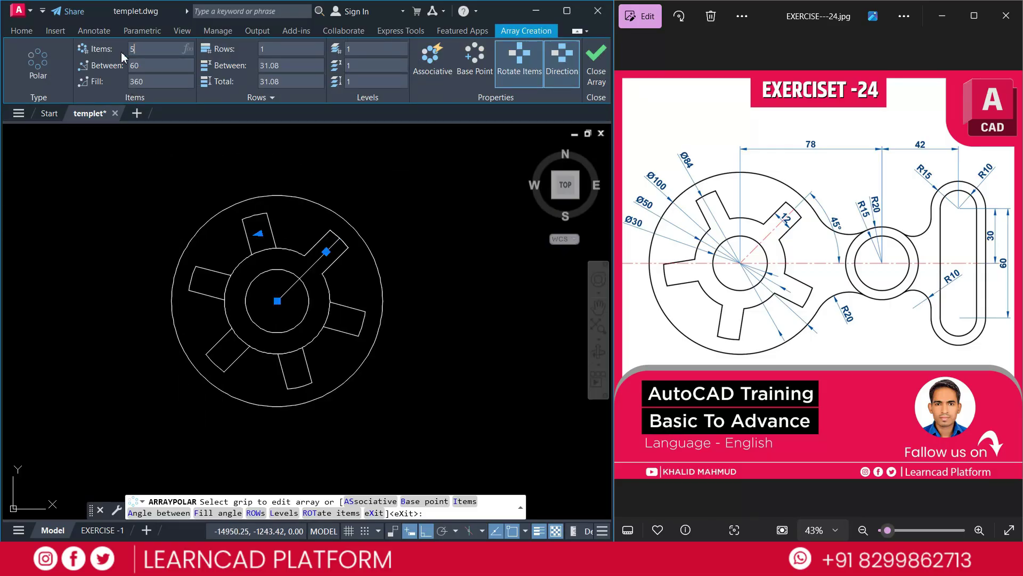
type("5")
key("Return")
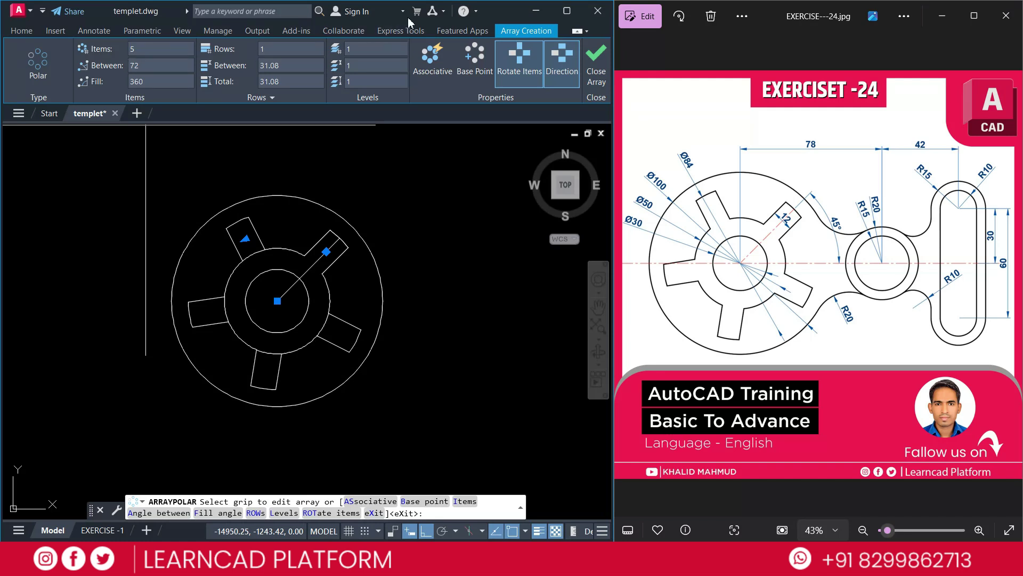
Step: Close the array and trim the ring arcs inside the left, lower and lower-right arms
left_click(592, 63)
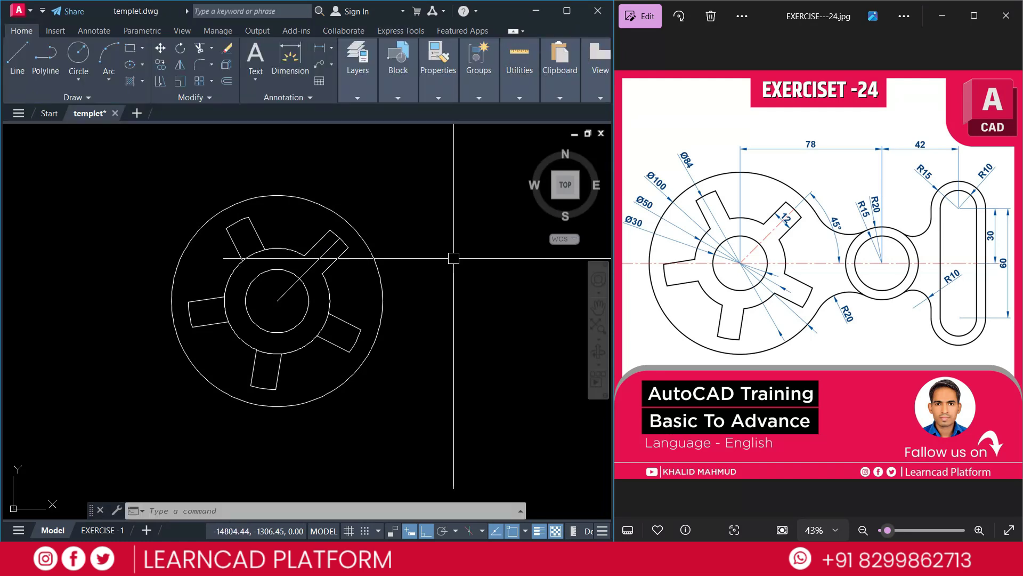
type("tr")
key("Return")
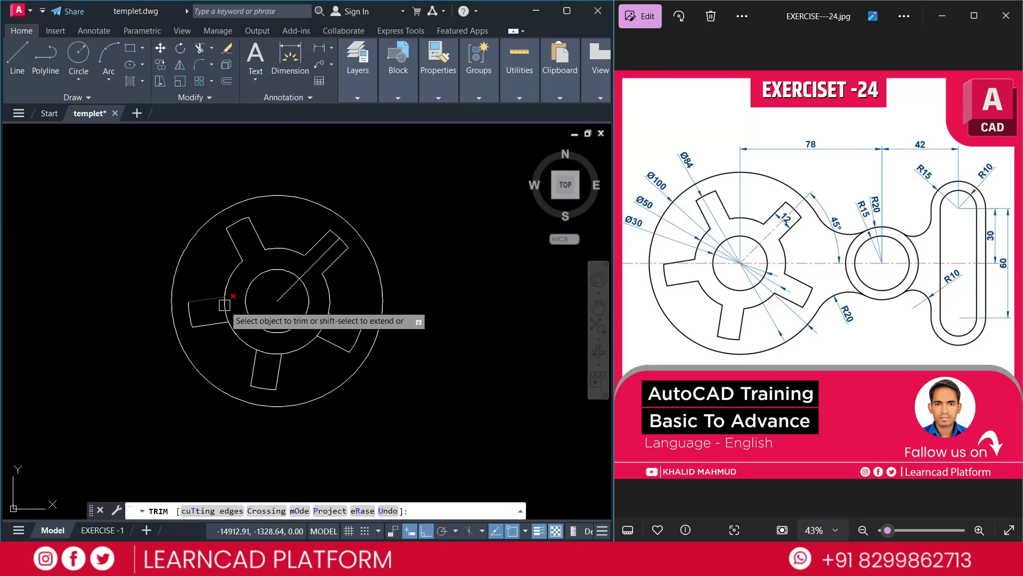
left_click(224, 304)
left_click(269, 352)
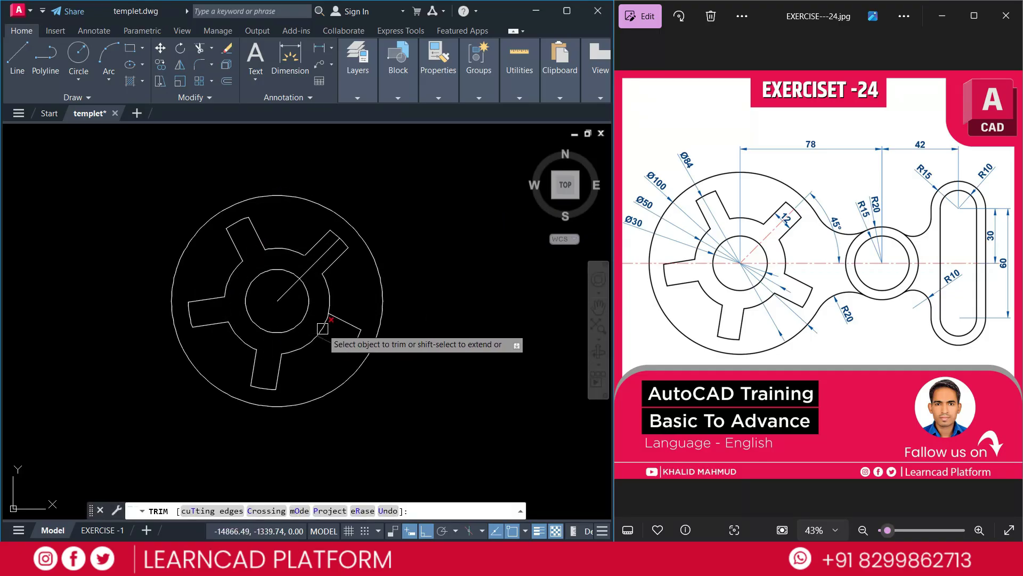
left_click(322, 326)
key("Escape")
middle_click_drag(252, 325, 161, 324)
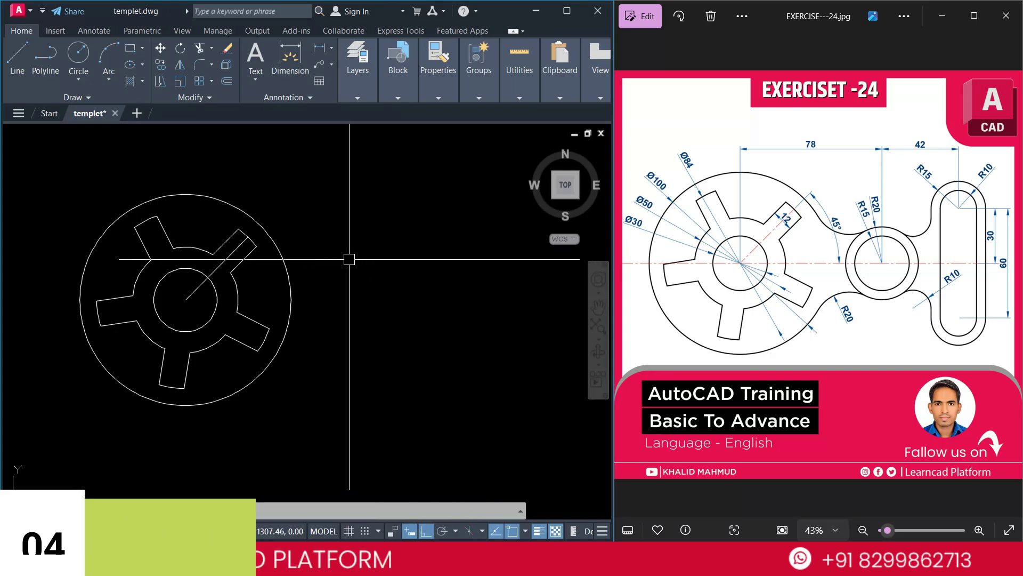
Step: Draw a horizontal line from the hub centre with segments of 78 and 42 units
type("l")
key("Return")
left_click(186, 299)
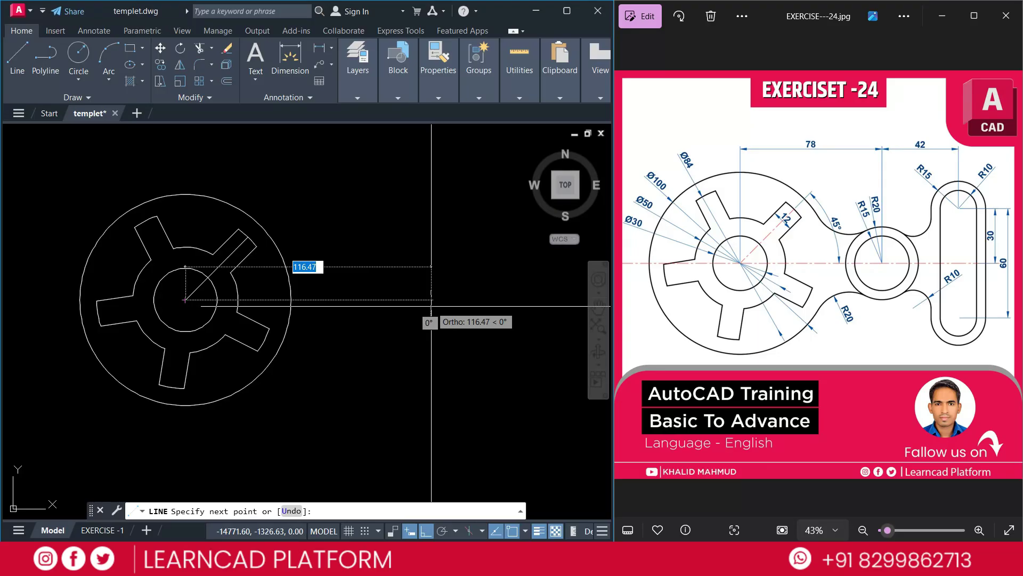
key("Return")
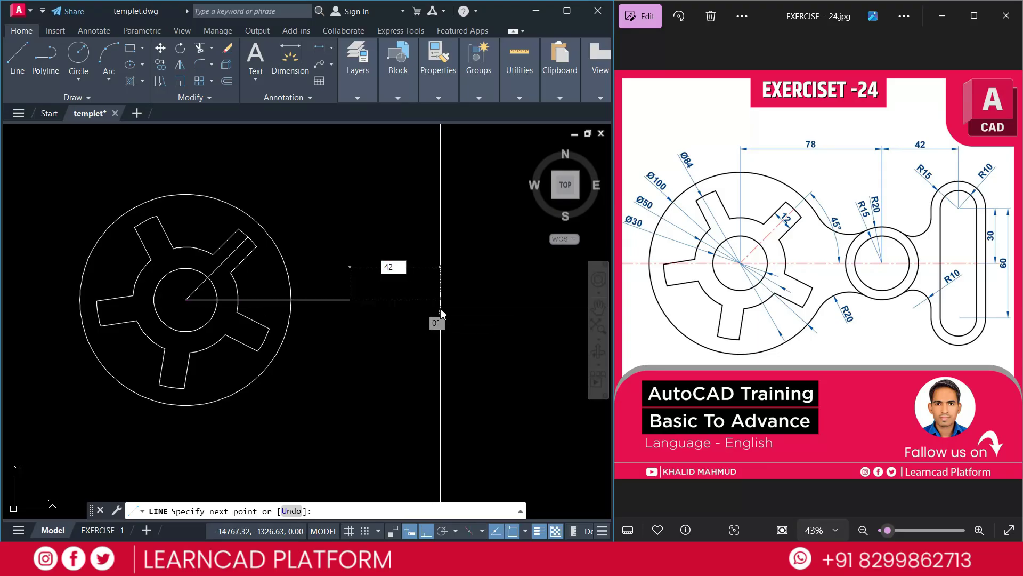
type("42")
key("Return")
key("Return")
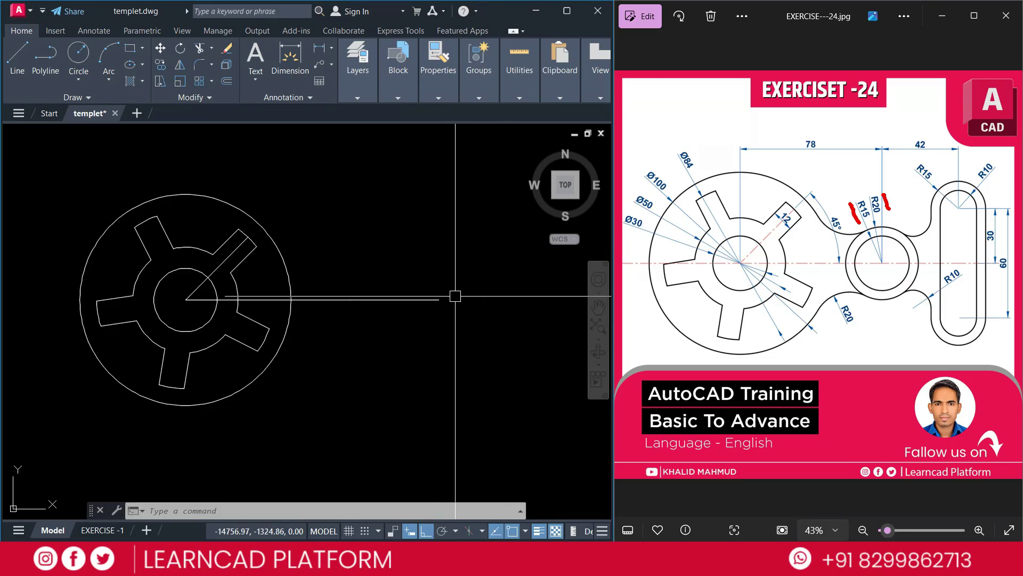
Step: Draw an R20 circle at the hub centre and move it 78 units right
type("c")
key("Return")
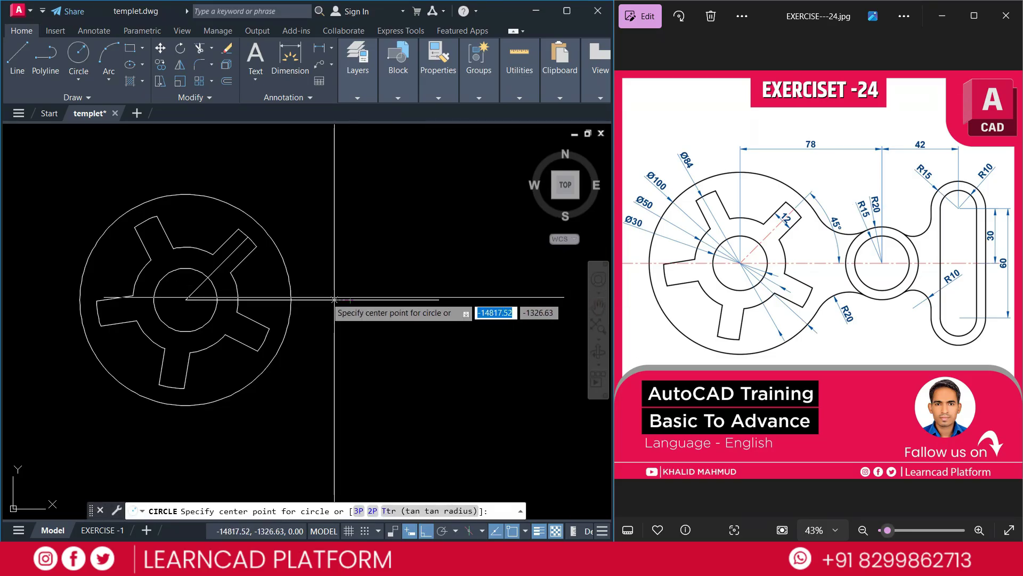
left_click(185, 300)
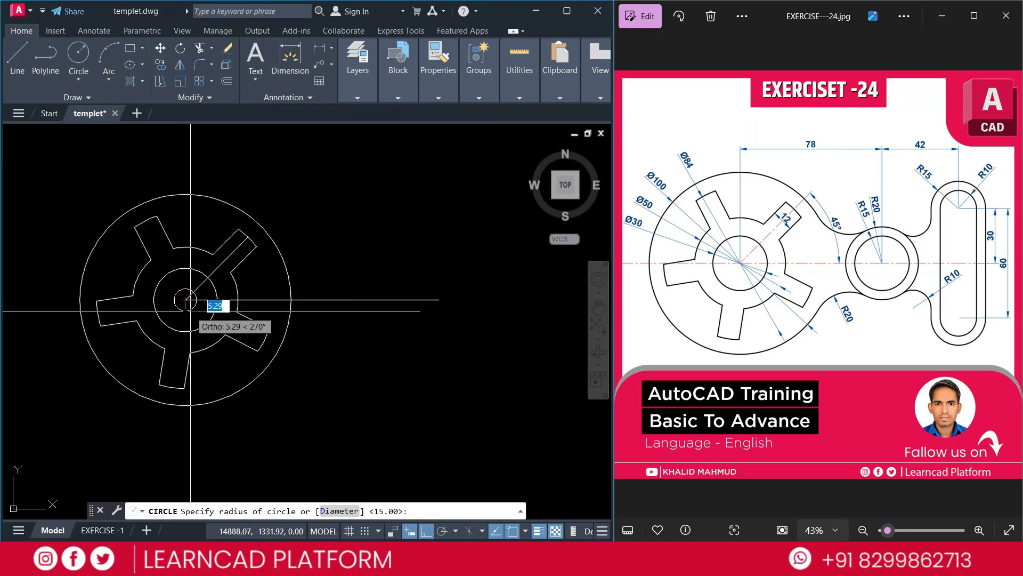
type("2")
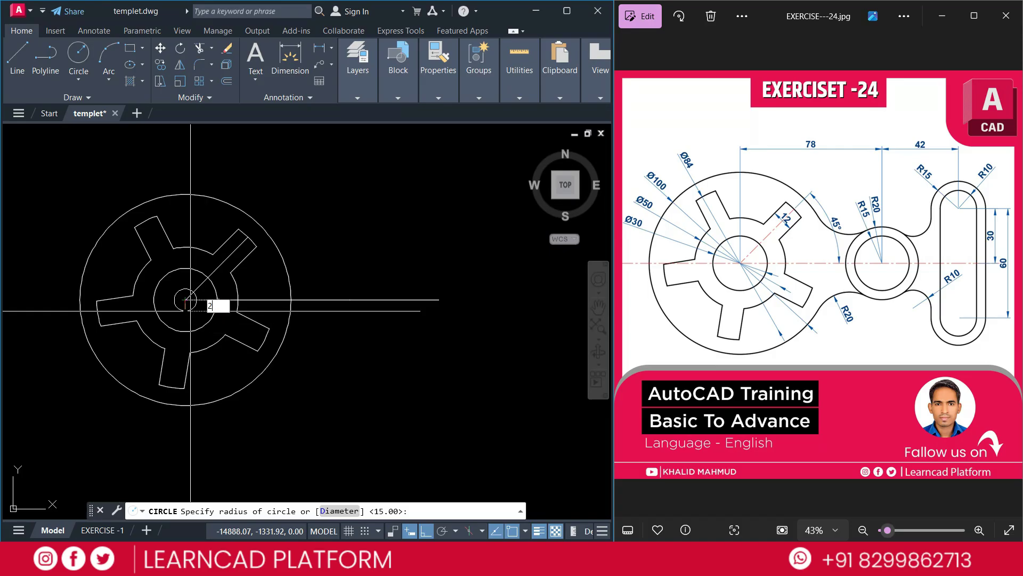
type("0")
key("Return")
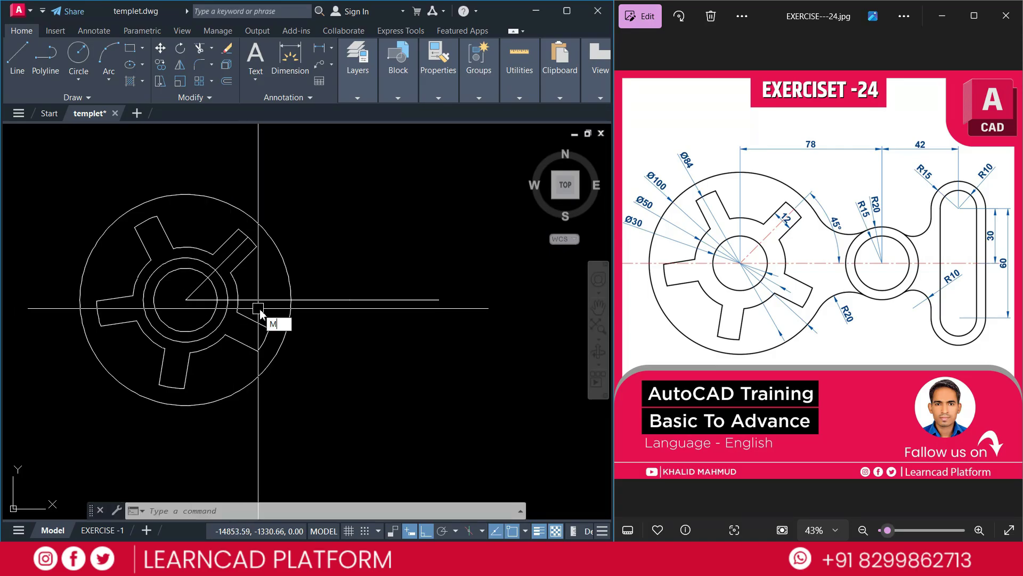
key("Return")
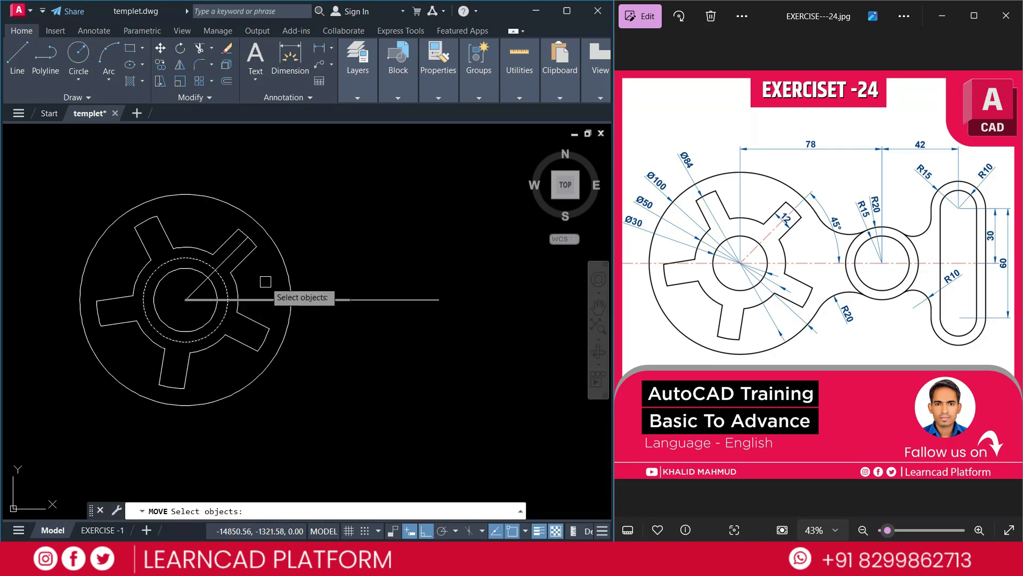
key("Return")
left_click(173, 149)
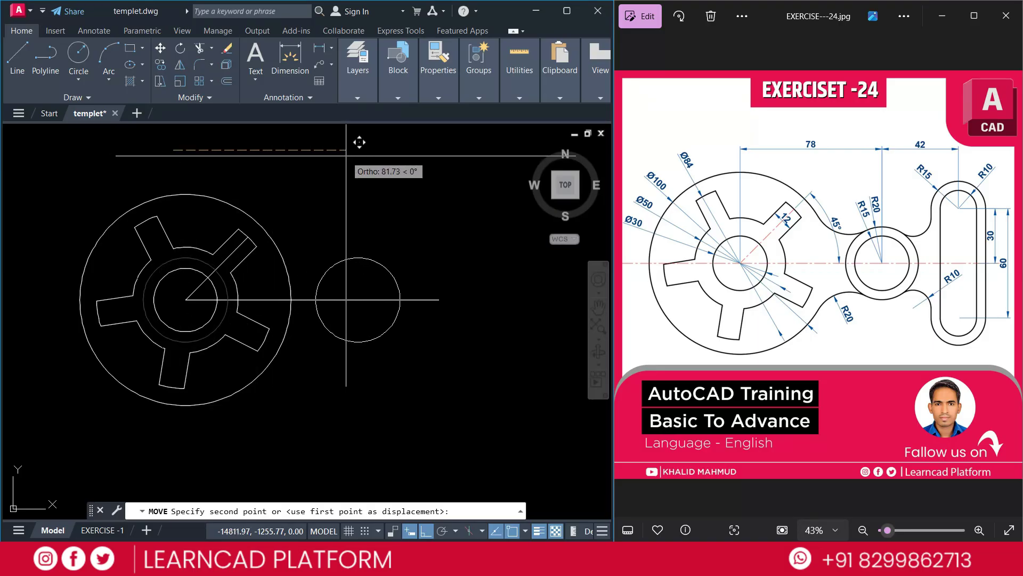
type("78")
key("Return")
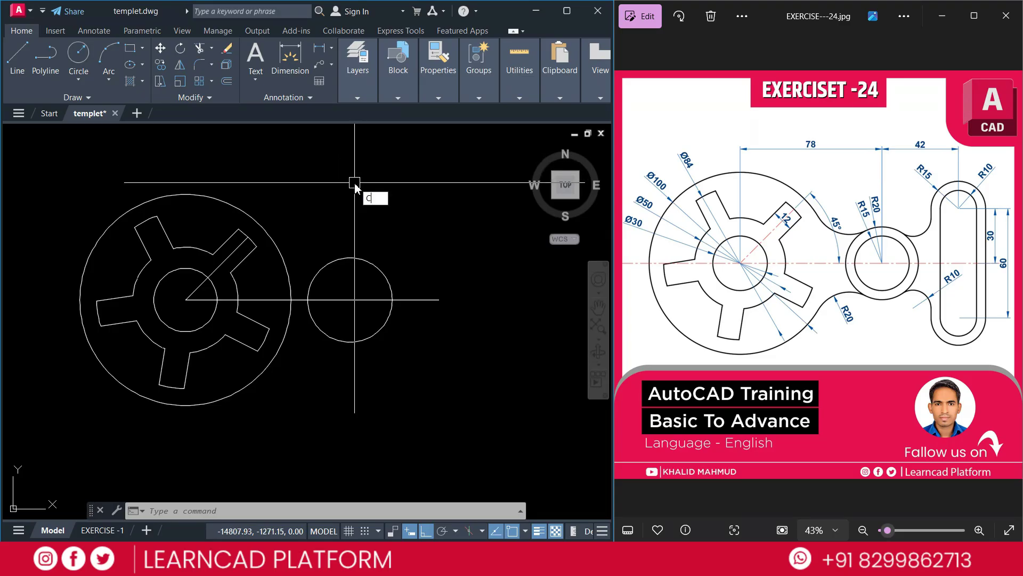
Step: Add a concentric R15 circle inside the moved R20 circle
key("Return")
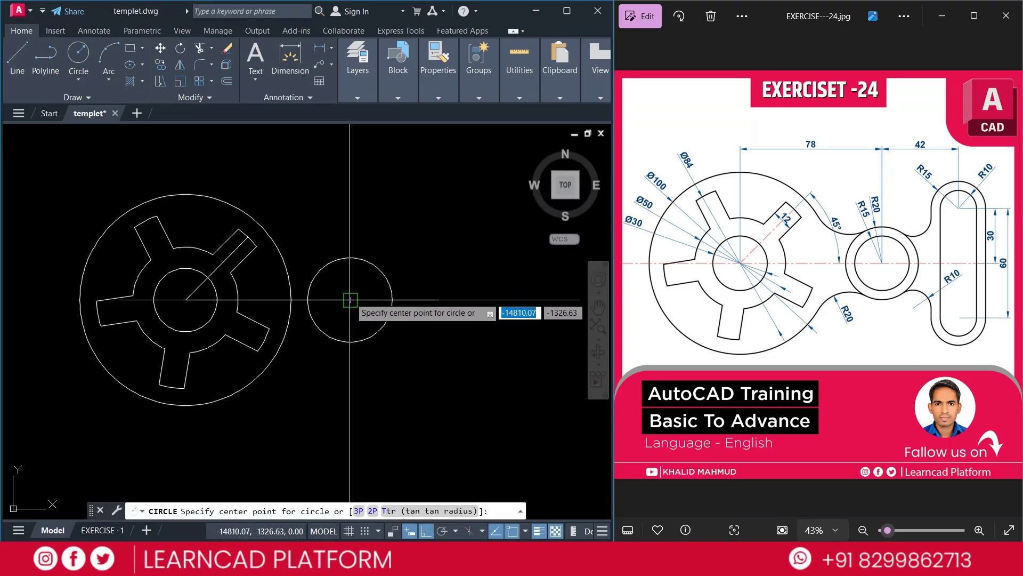
left_click(349, 299)
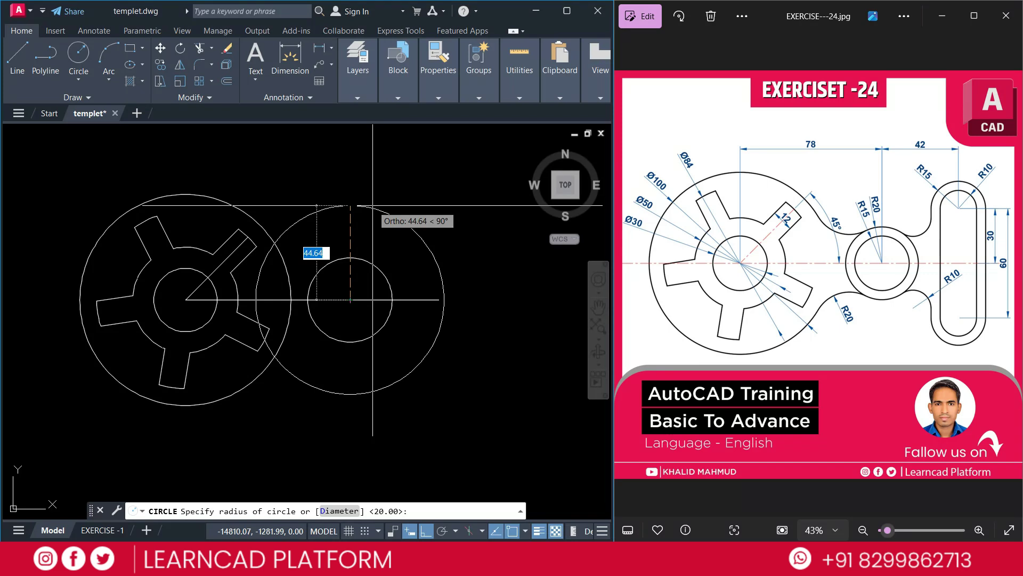
key("Return")
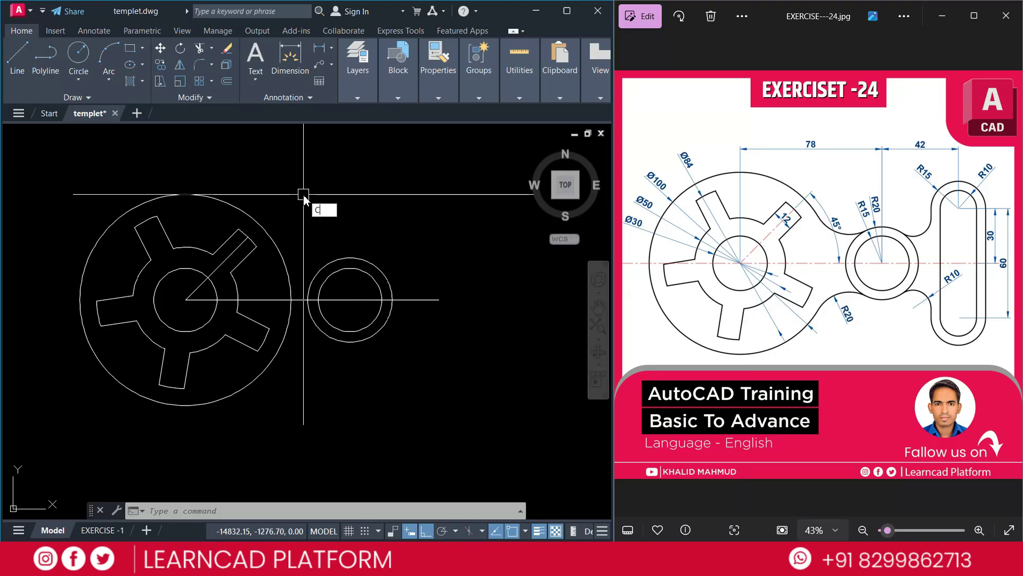
Step: Draw a radius-20 circle tangent to the large outer circle and the small ring
key("Return")
type("TT")
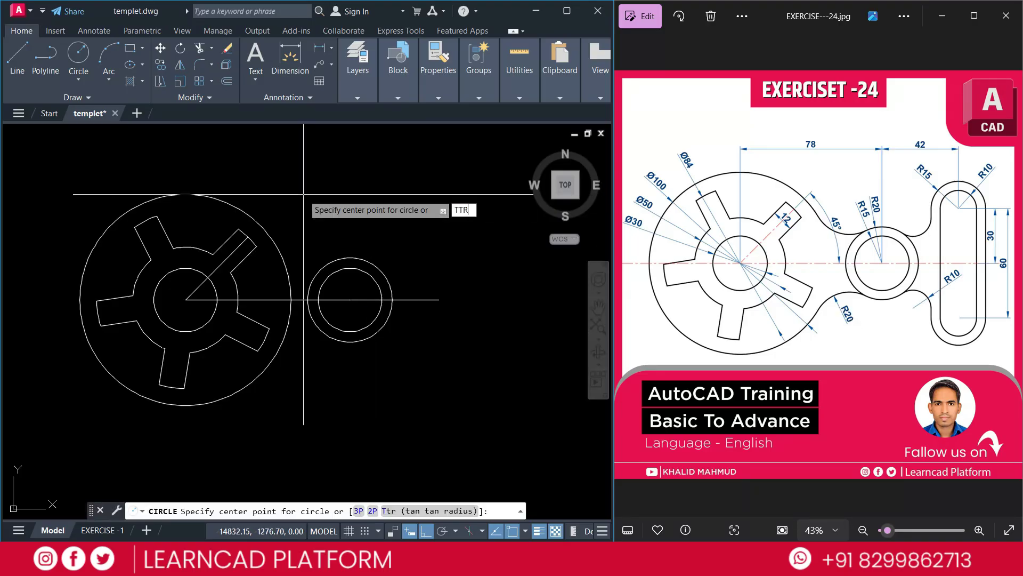
type("R")
key("Return")
left_click(269, 235)
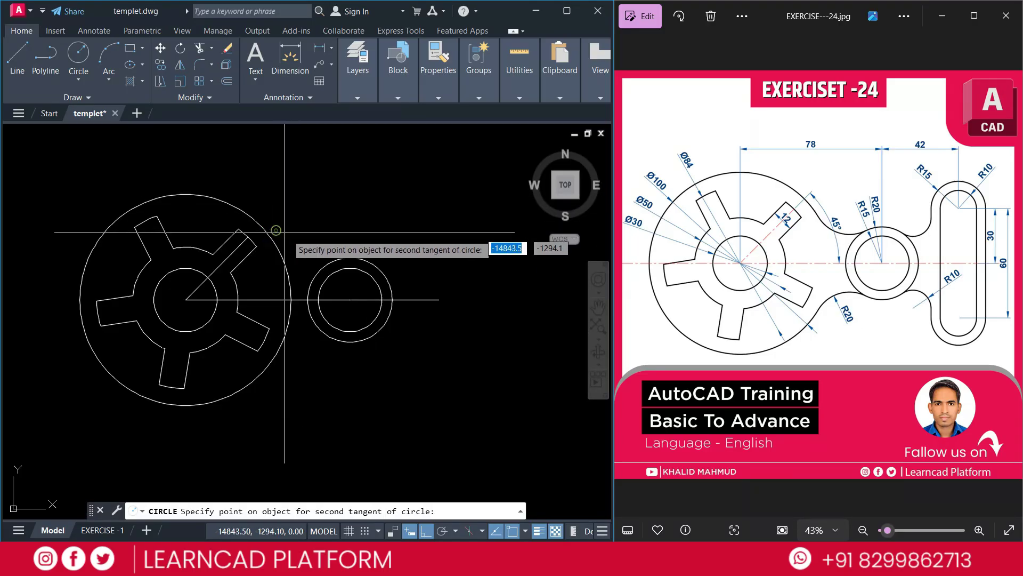
left_click(328, 260)
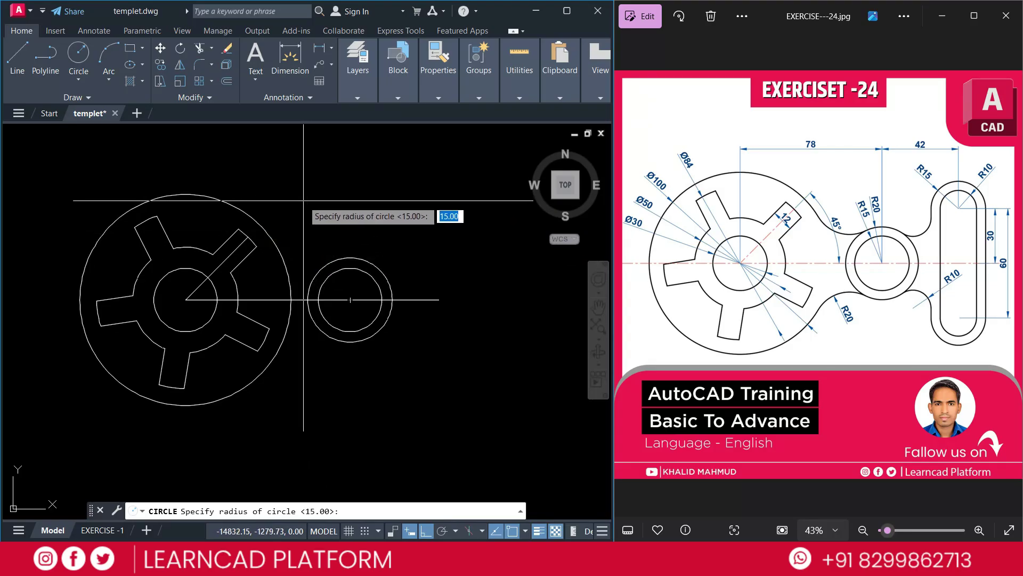
type("20")
key("Return")
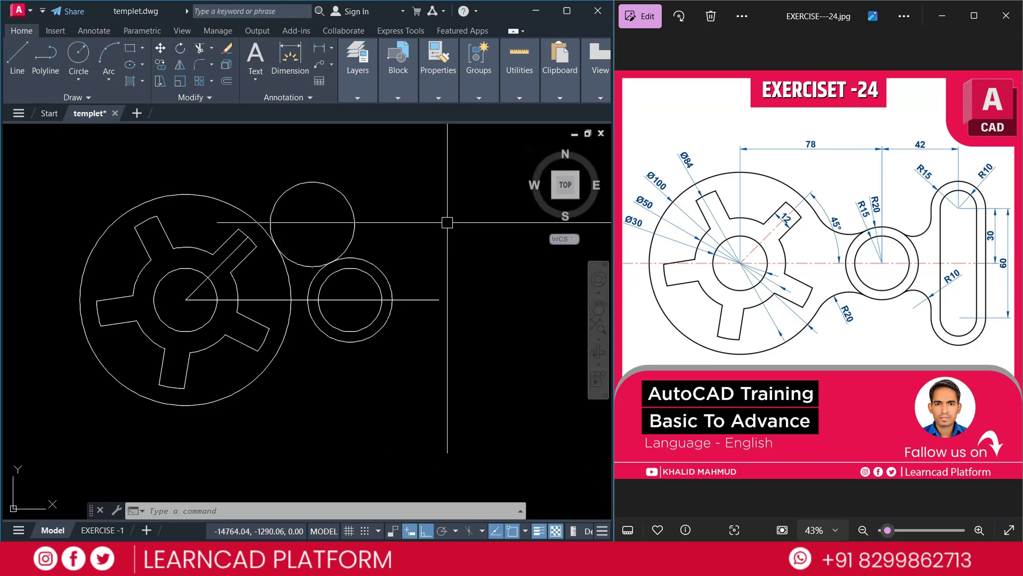
Step: Draw a radius-10 circle at the center line's right end and move it 30 units up
key("Return")
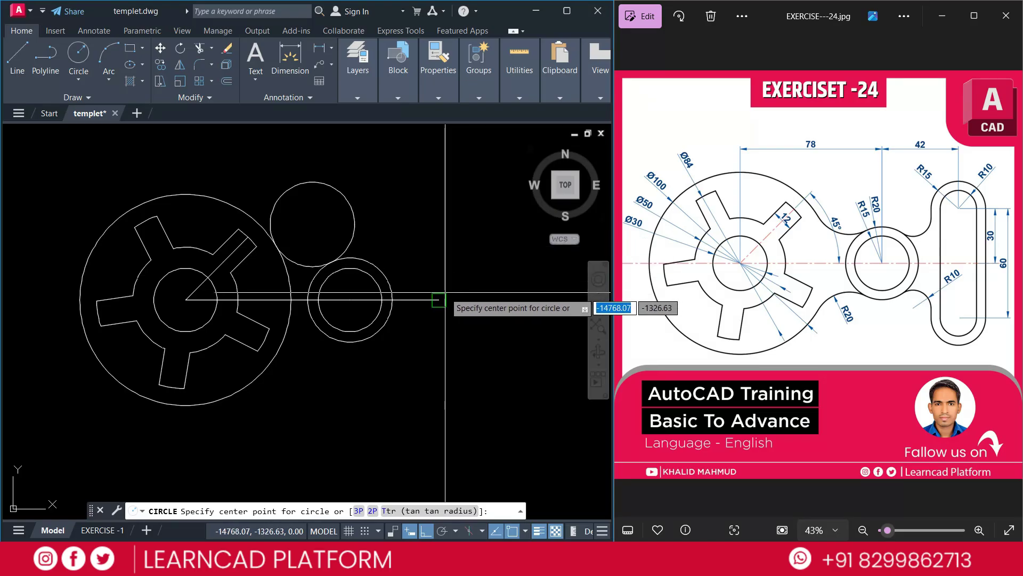
left_click(439, 300)
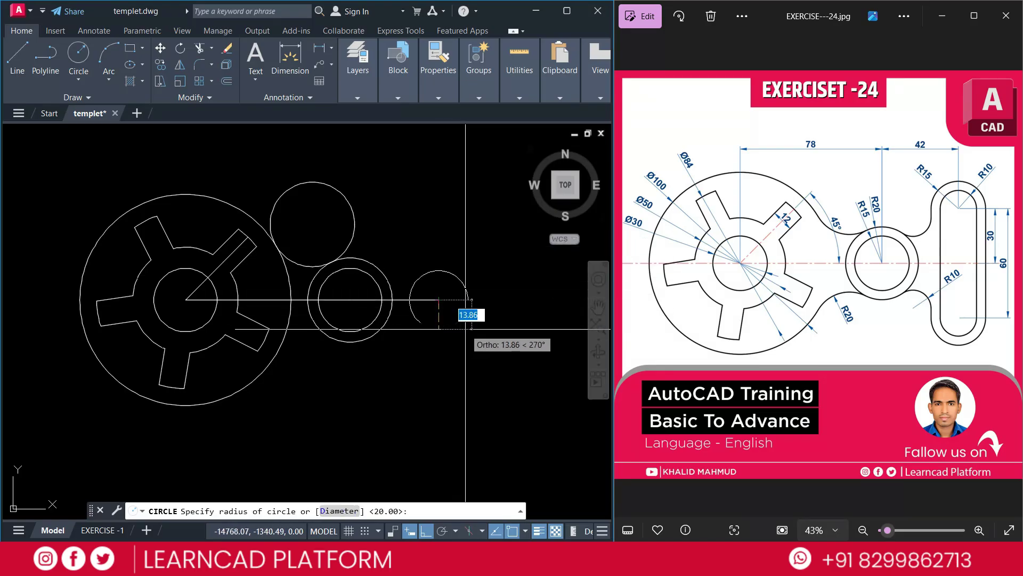
type("10")
key("Return")
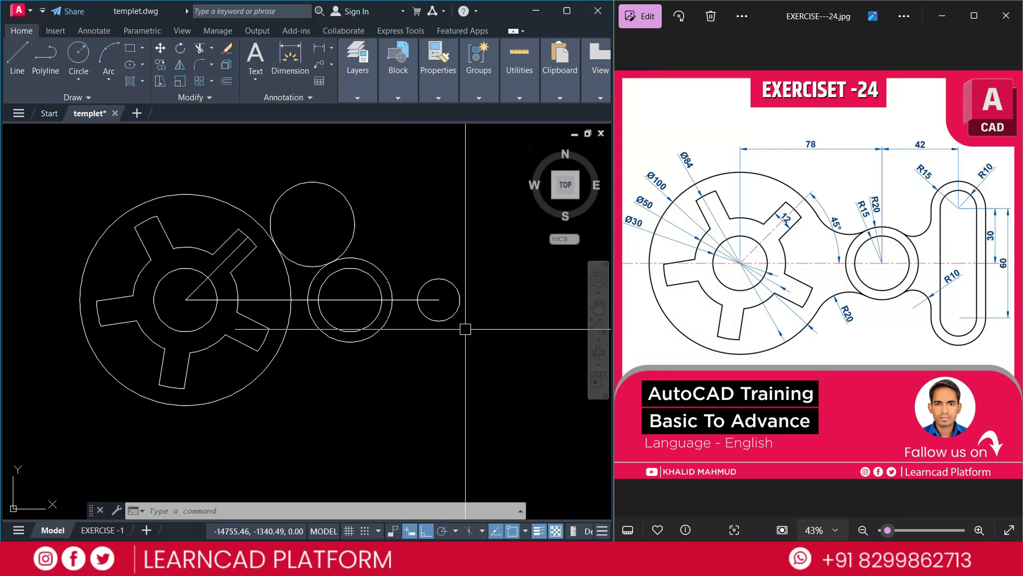
type("M")
key("Return")
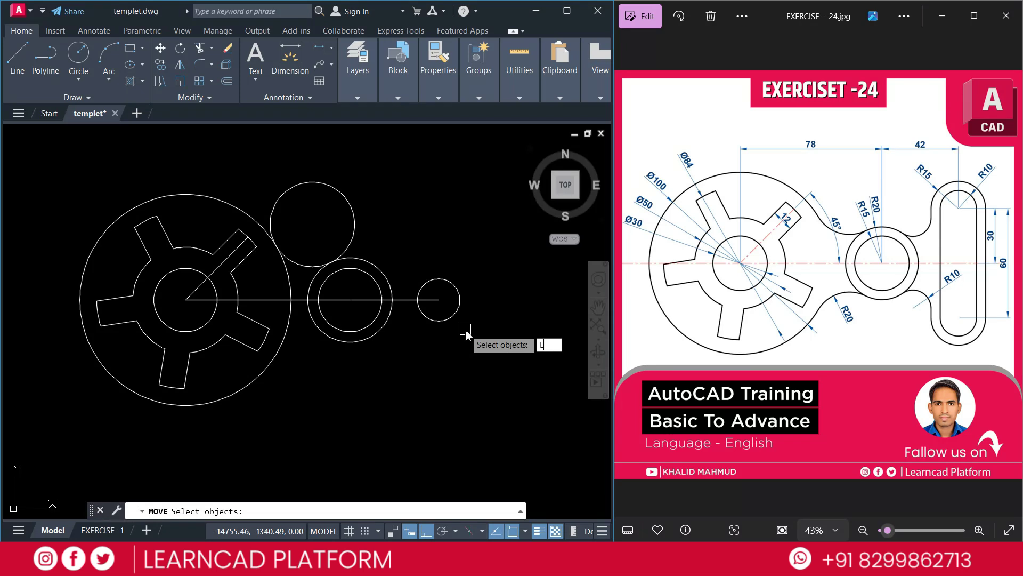
key("Return")
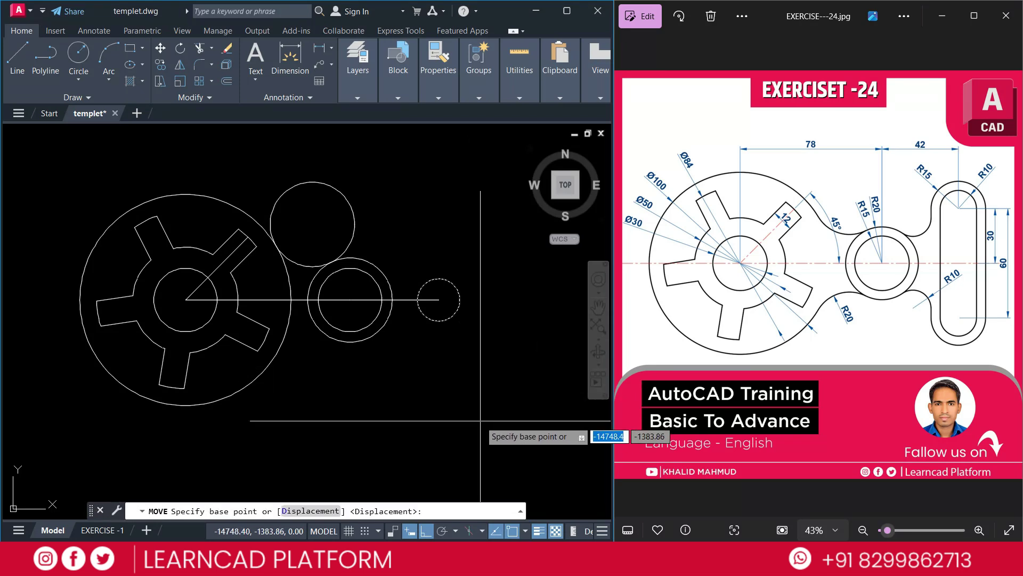
left_click(478, 428)
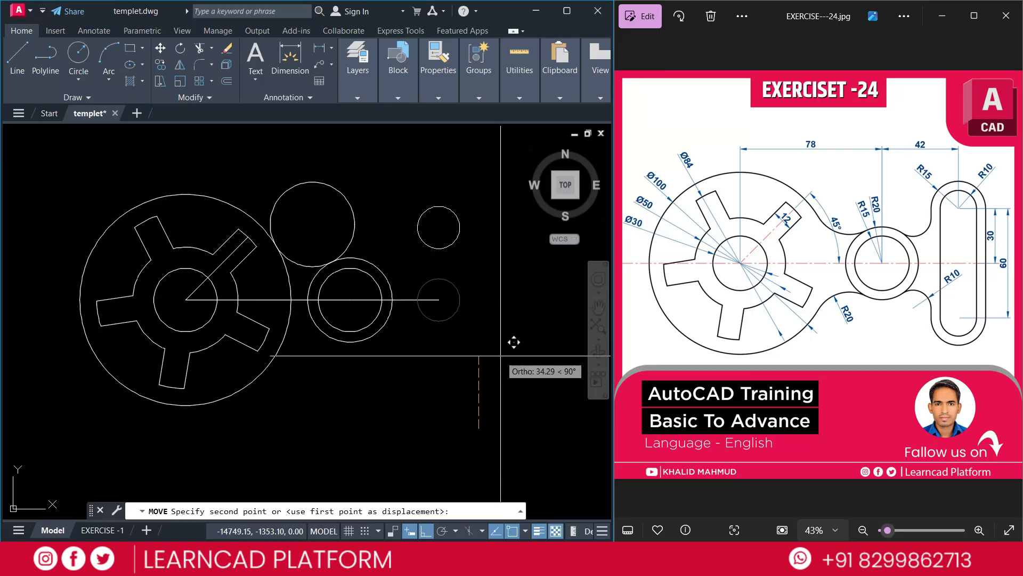
type("30")
key("Return")
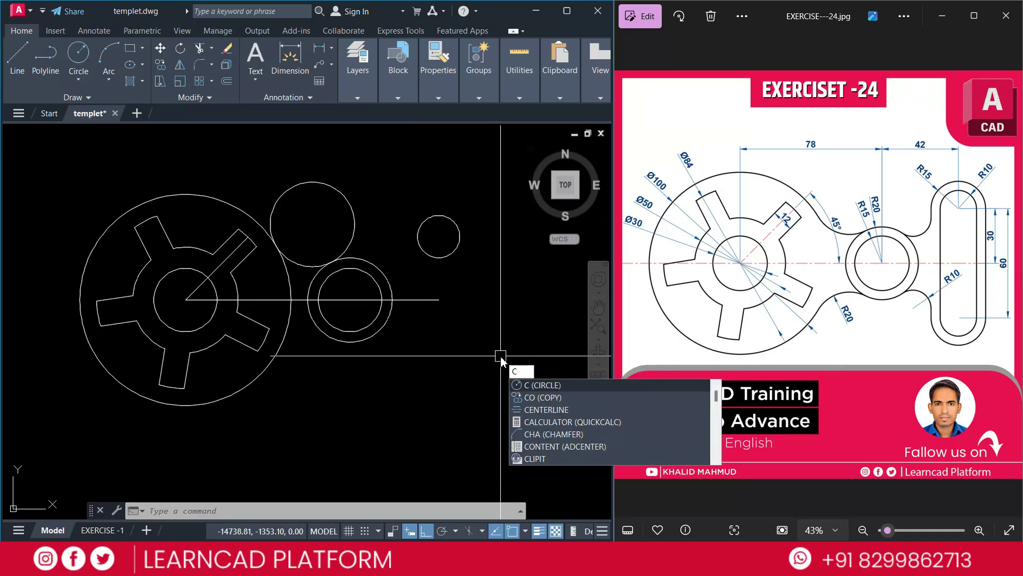
Step: Add a concentric radius-15 circle around the radius-10 circle
key("Return")
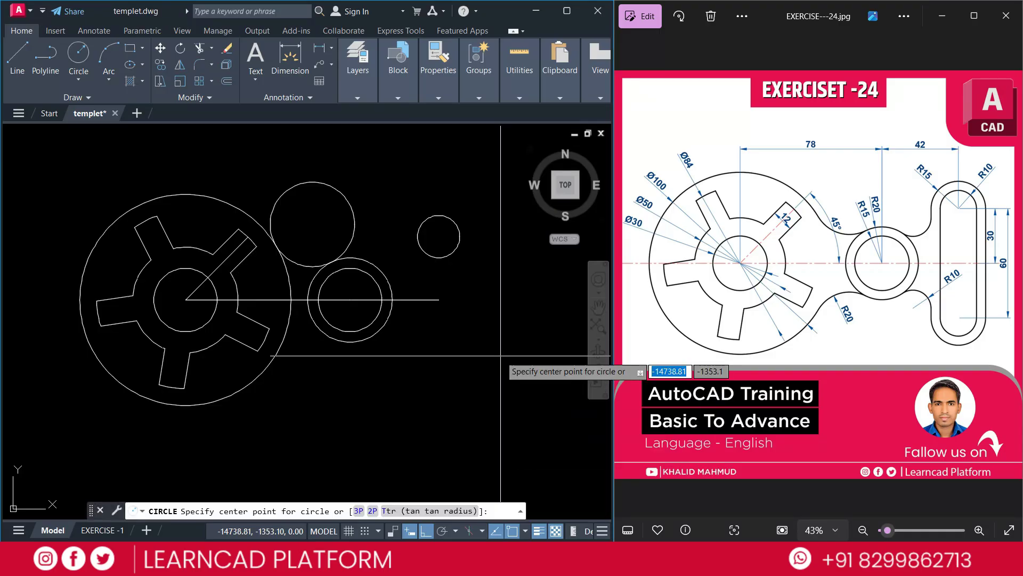
left_click(439, 236)
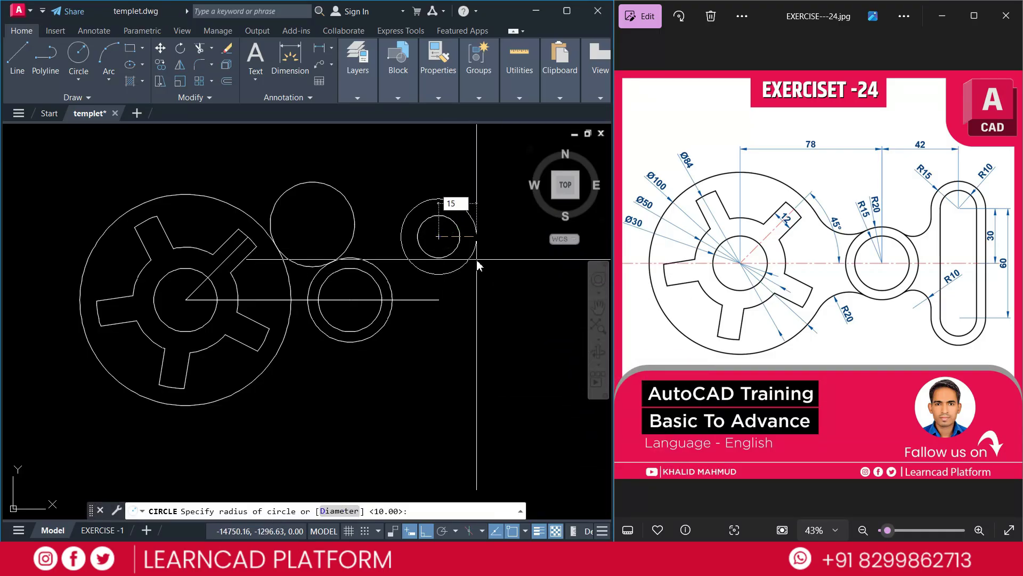
type("15")
key("Return")
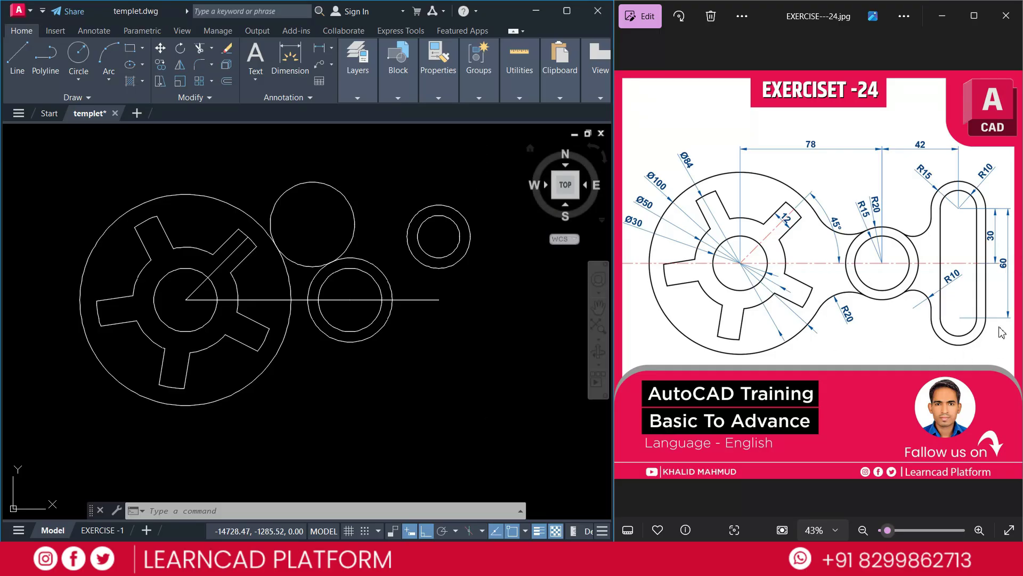
Step: Mirror the small concentric circles and upper large circle about the center line, keeping the originals
left_click(467, 190)
left_click(429, 236)
left_click(430, 170)
left_click(322, 226)
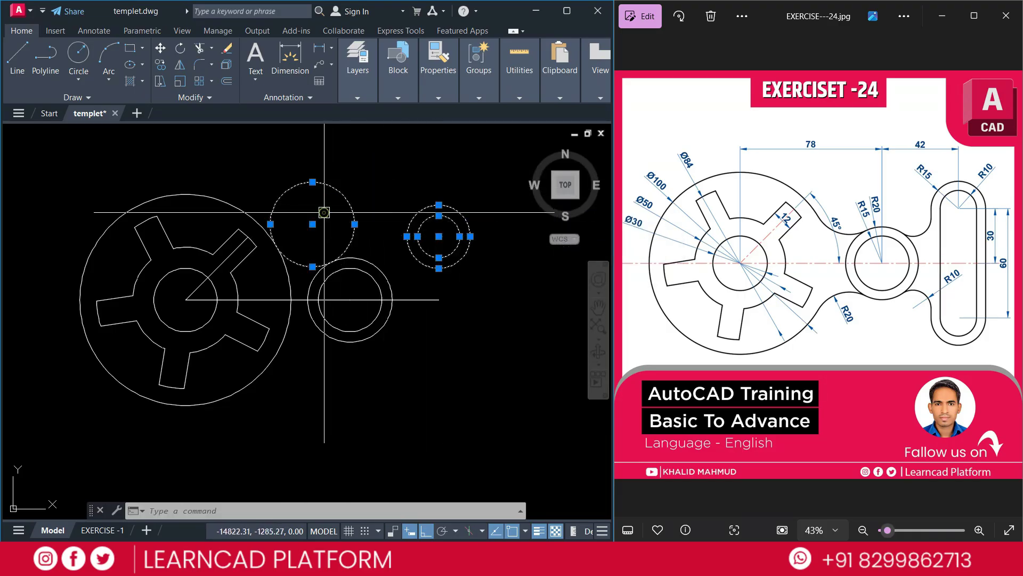
type("MI")
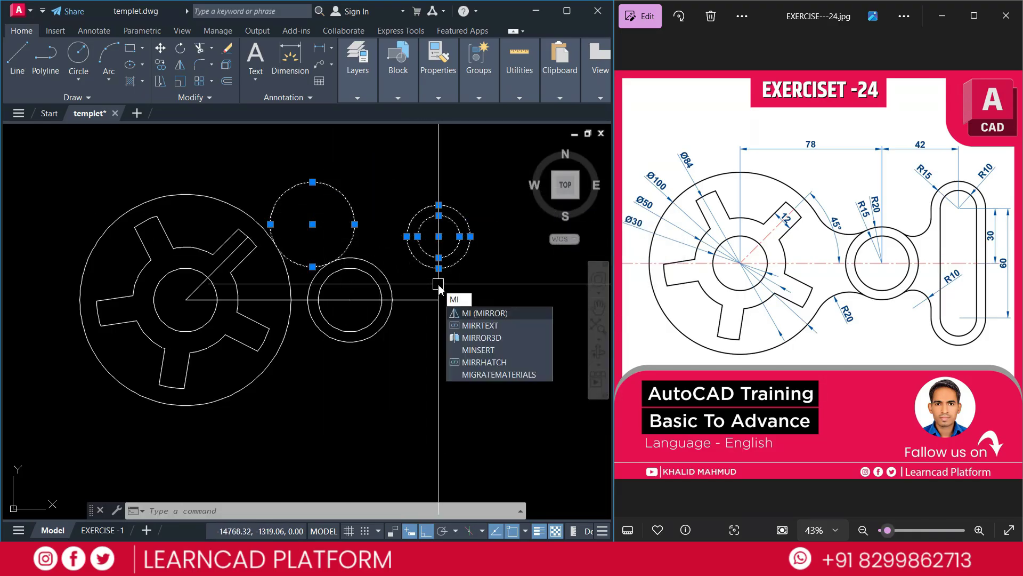
key("Return")
left_click(439, 300)
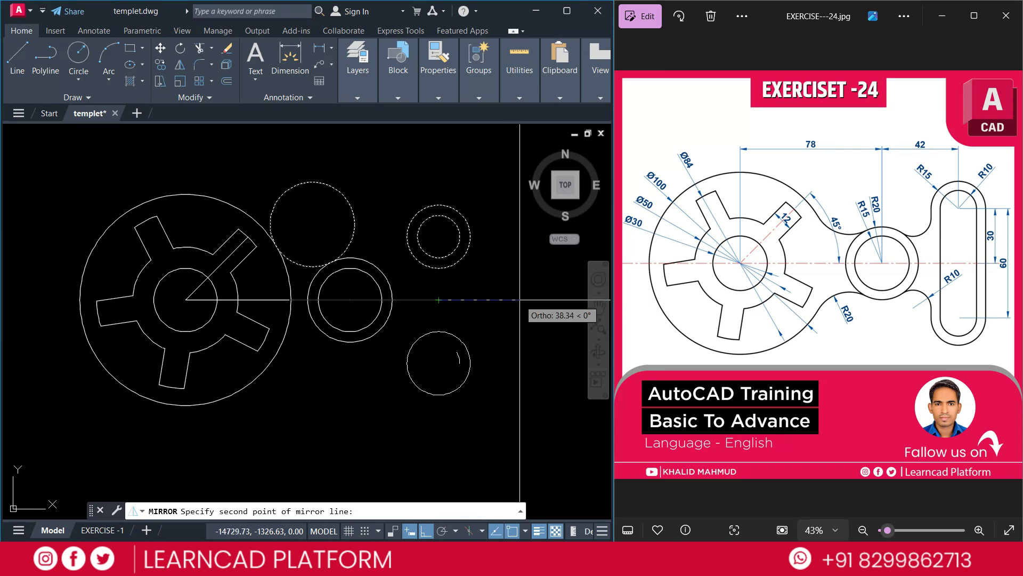
left_click(539, 300)
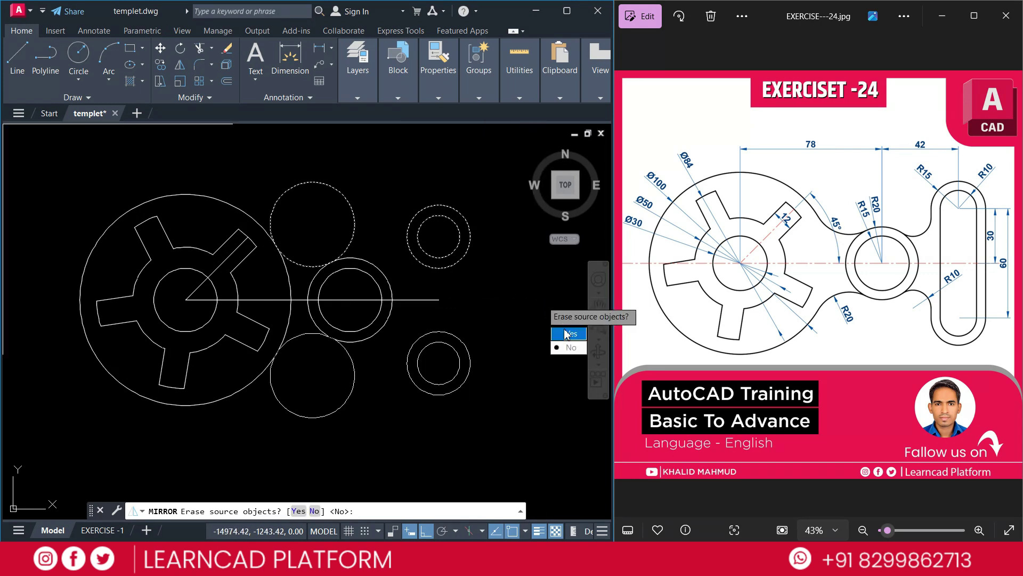
left_click(570, 348)
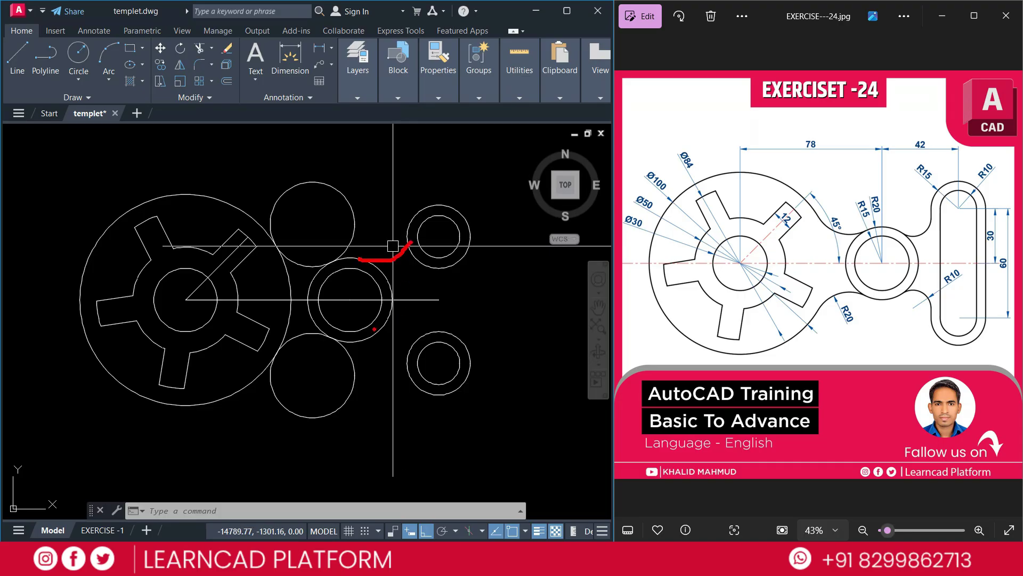
key("Escape")
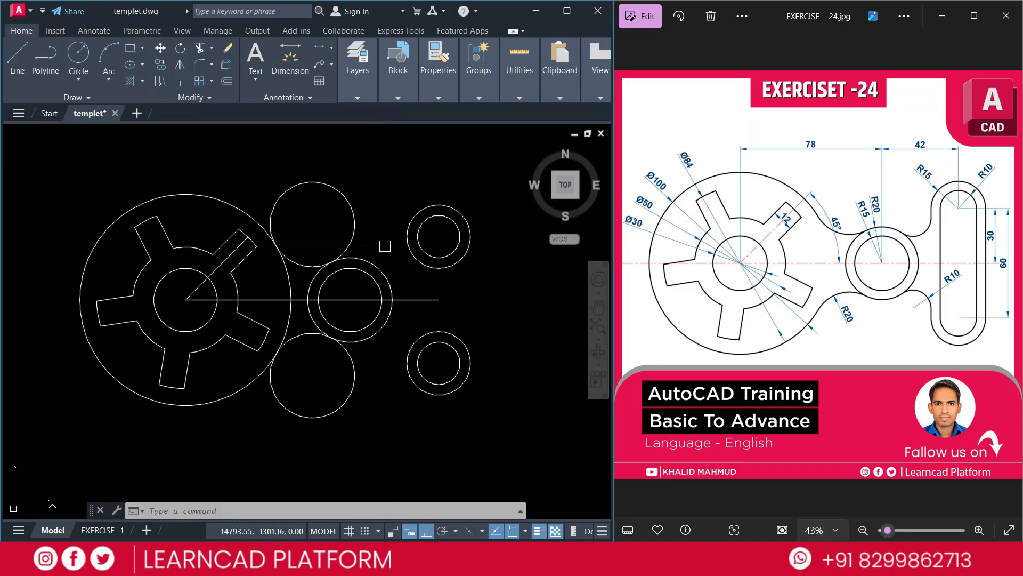
Step: Draw a radius-10 TTR circle tangent to the upper large circle and the small ring
type("C")
key("Return")
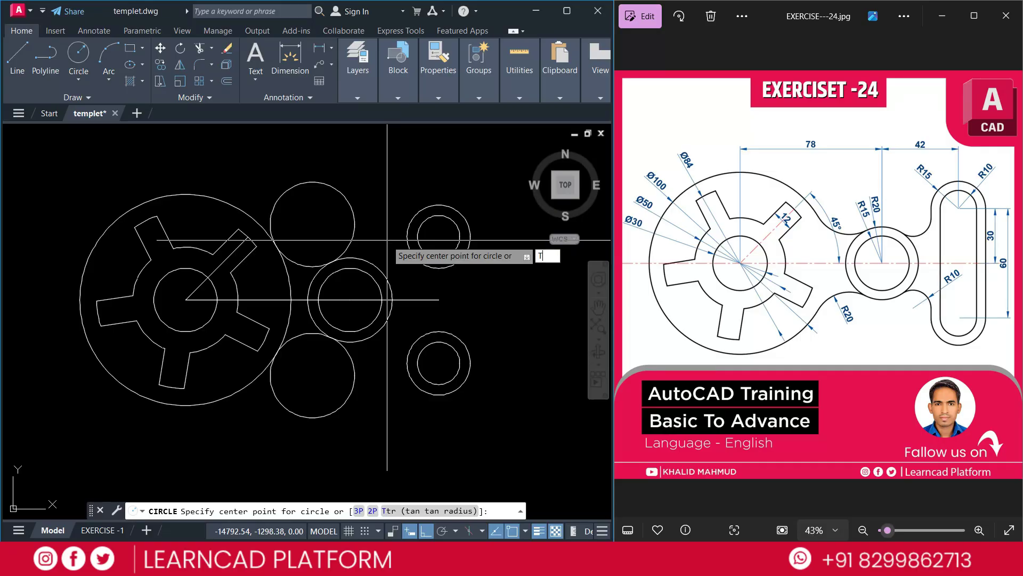
type("TTR")
key("Return")
left_click(372, 260)
left_click(401, 236)
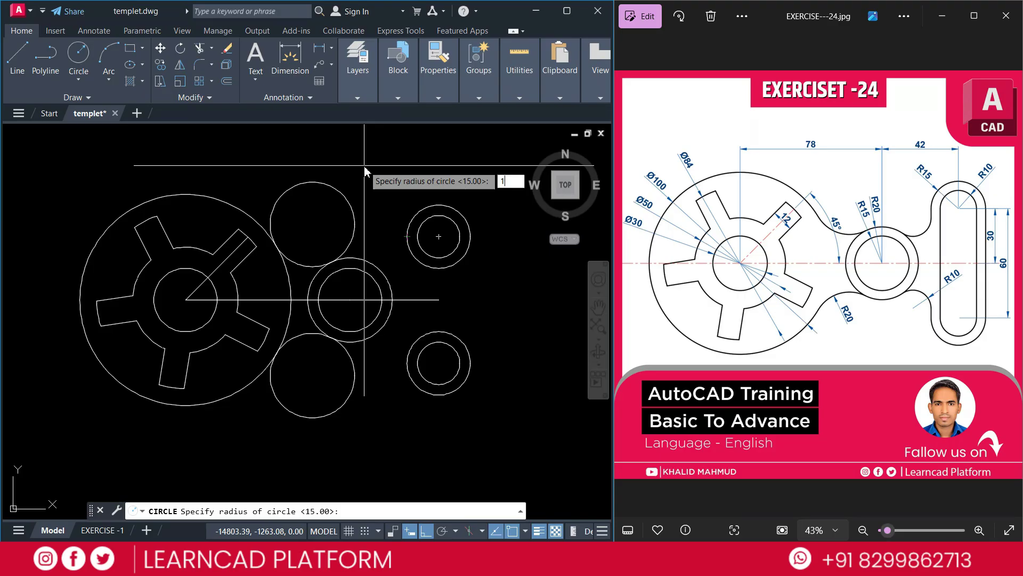
key("Return")
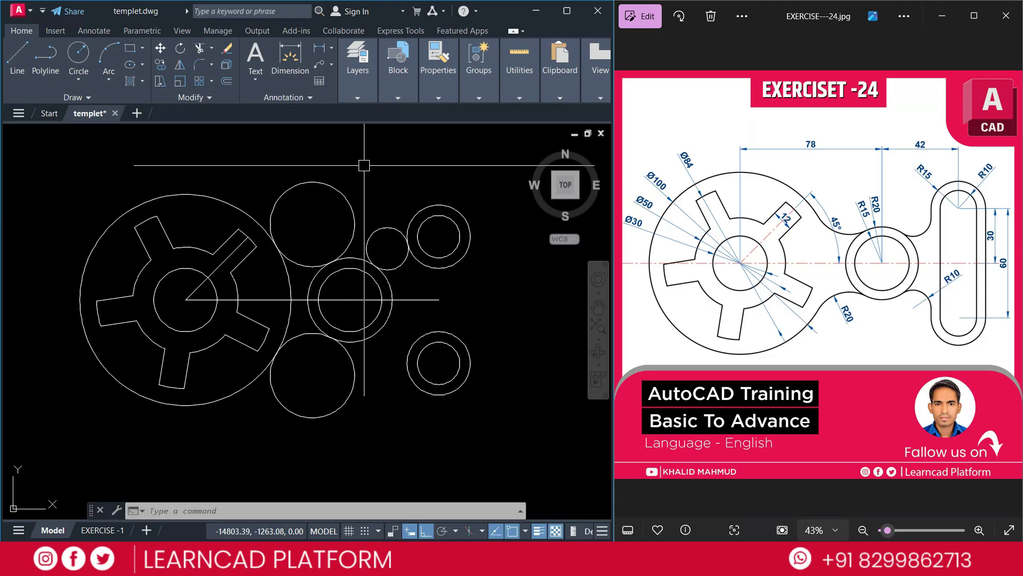
Step: Mirror the new radius-10 tangent circle below the center line, keeping the original
left_click(370, 209)
left_click(414, 257)
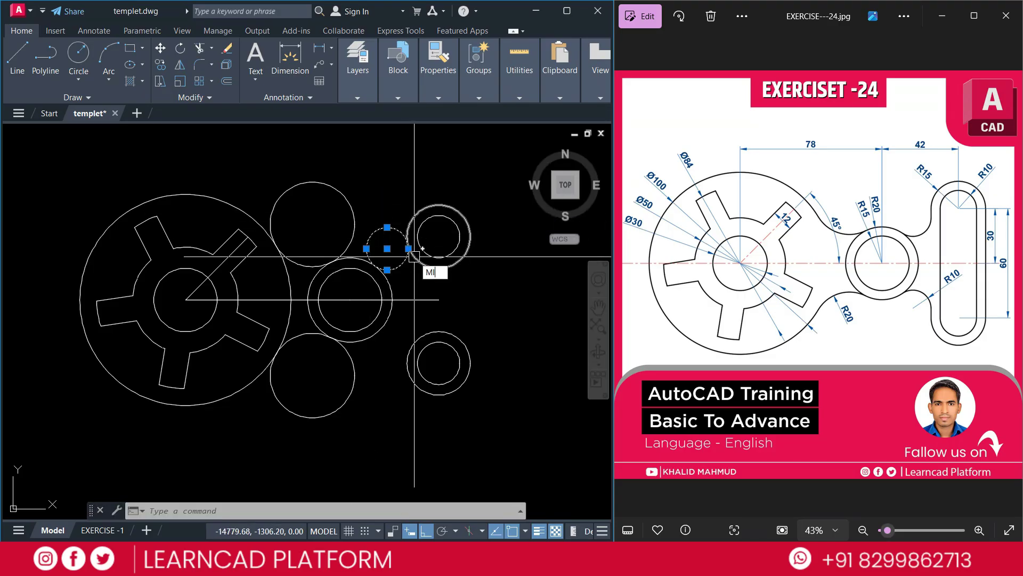
type("MI")
key("Return")
left_click(438, 299)
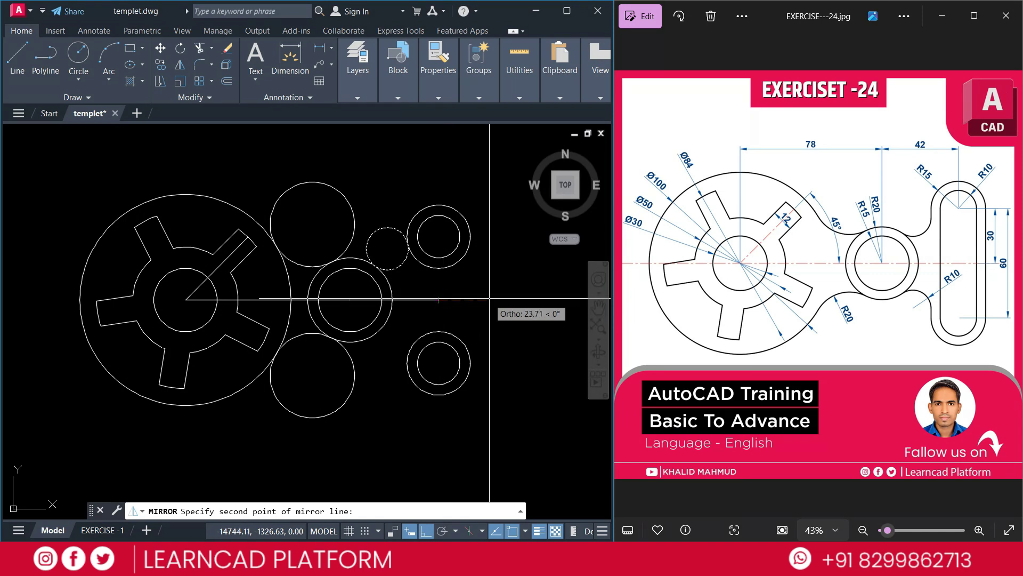
left_click(523, 300)
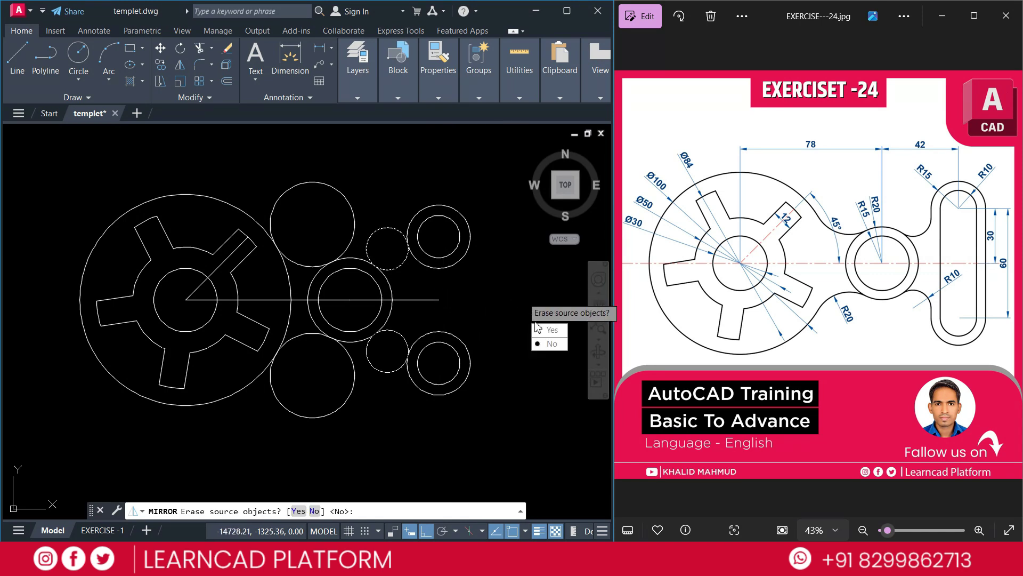
left_click(552, 346)
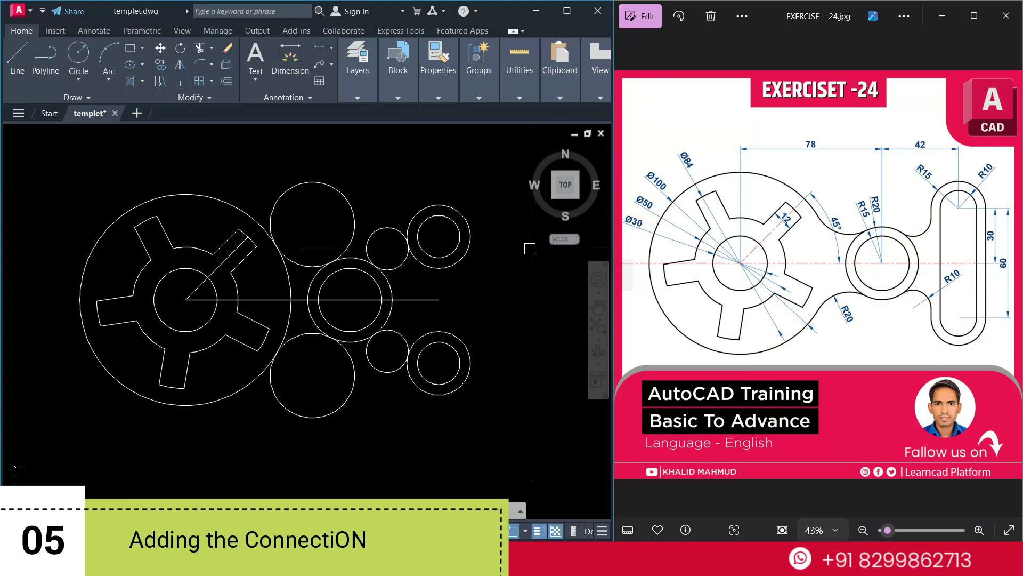
Step: Draw three vertical lines from the upper ring's outer, inner and left edges down to the lower ring
type("l")
key("Return")
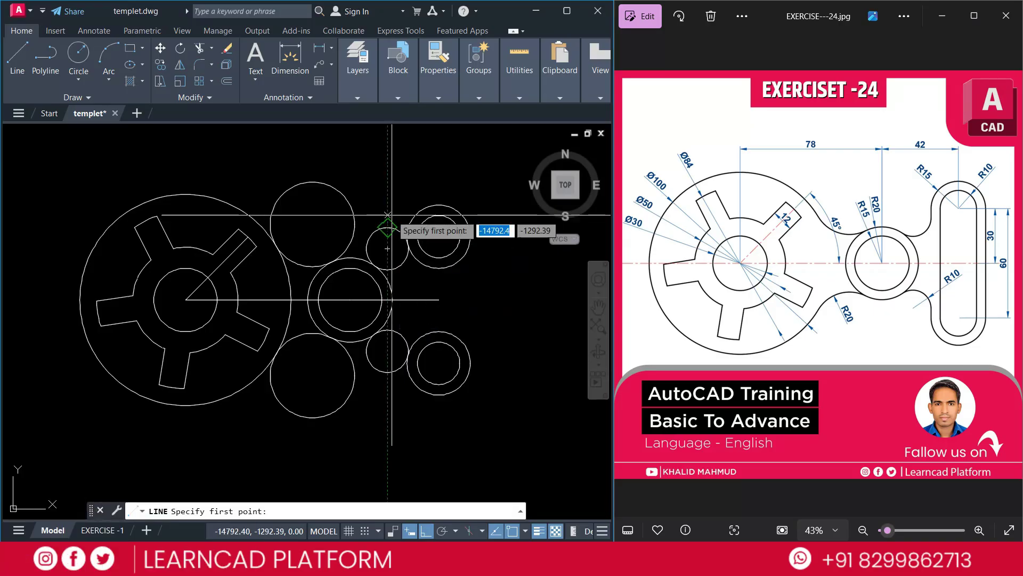
left_click(470, 236)
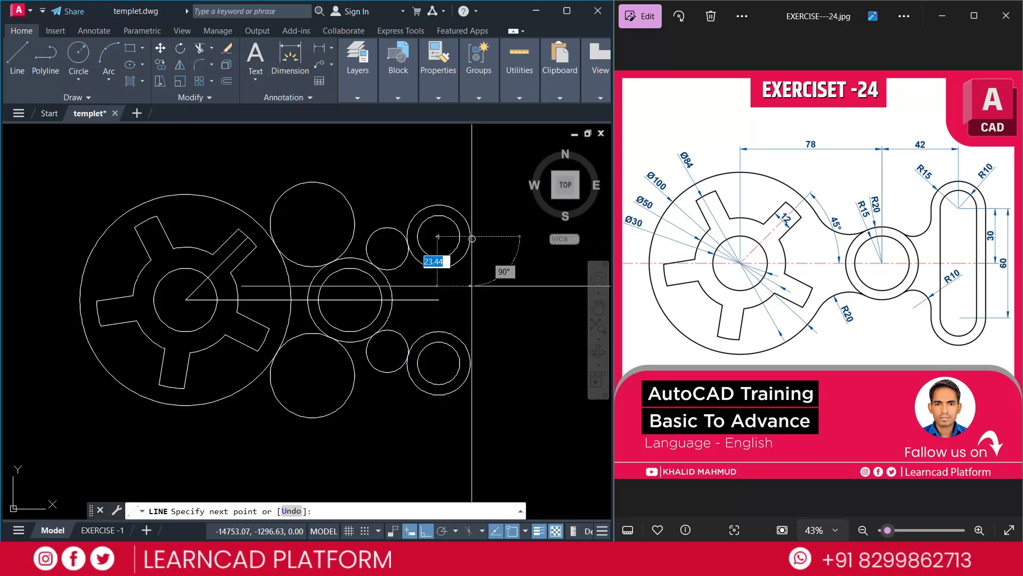
left_click(470, 363)
key("Escape")
key("Return")
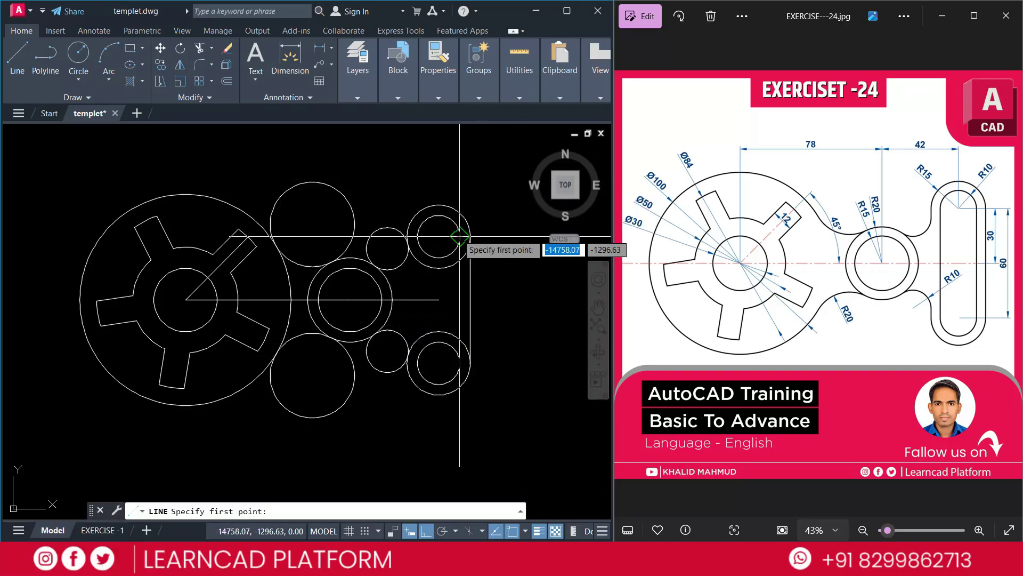
left_click(459, 237)
left_click(459, 363)
key("Escape")
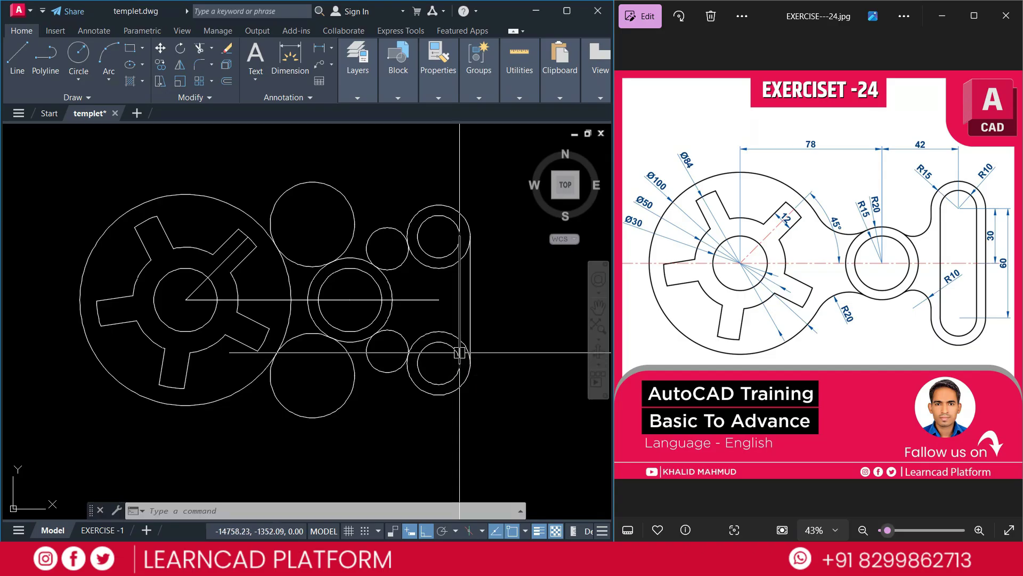
key("Return")
left_click(417, 236)
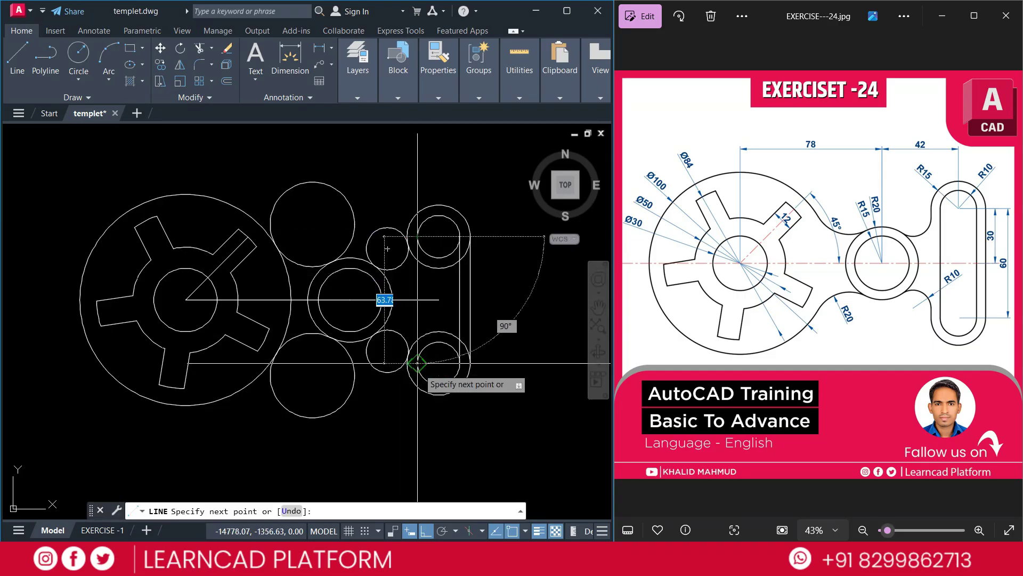
left_click(417, 363)
key("Escape")
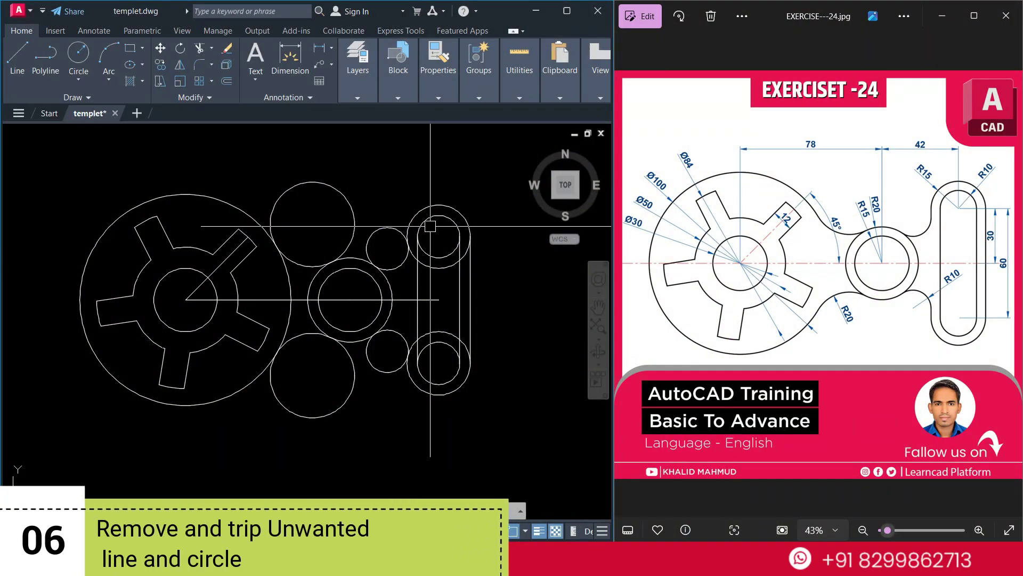
Step: Trim the construction circles and small tangent circles around the ring and slot ends
type("tr")
key("Return")
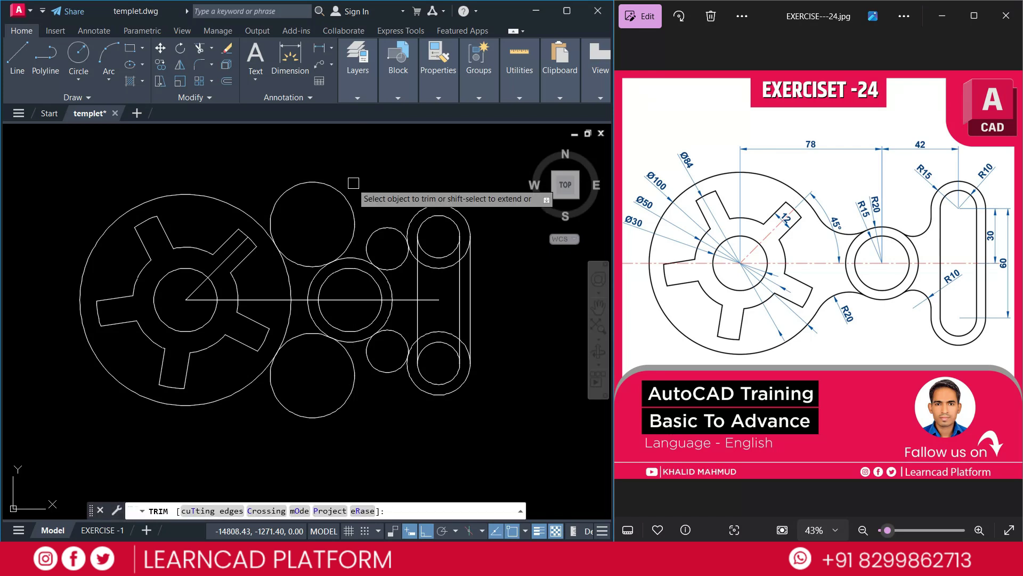
left_click(343, 193)
left_click(391, 227)
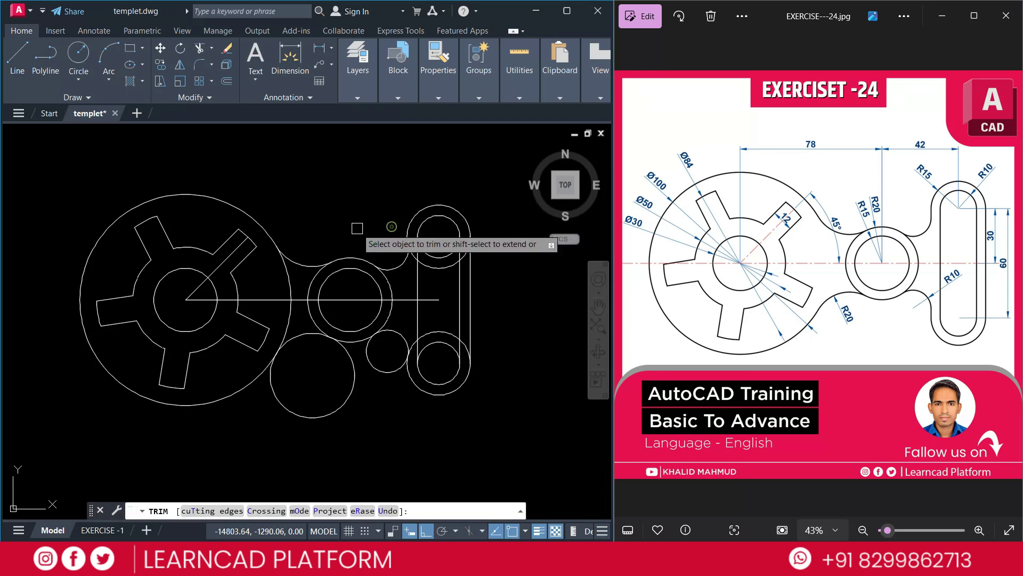
left_click(309, 417)
left_click(382, 370)
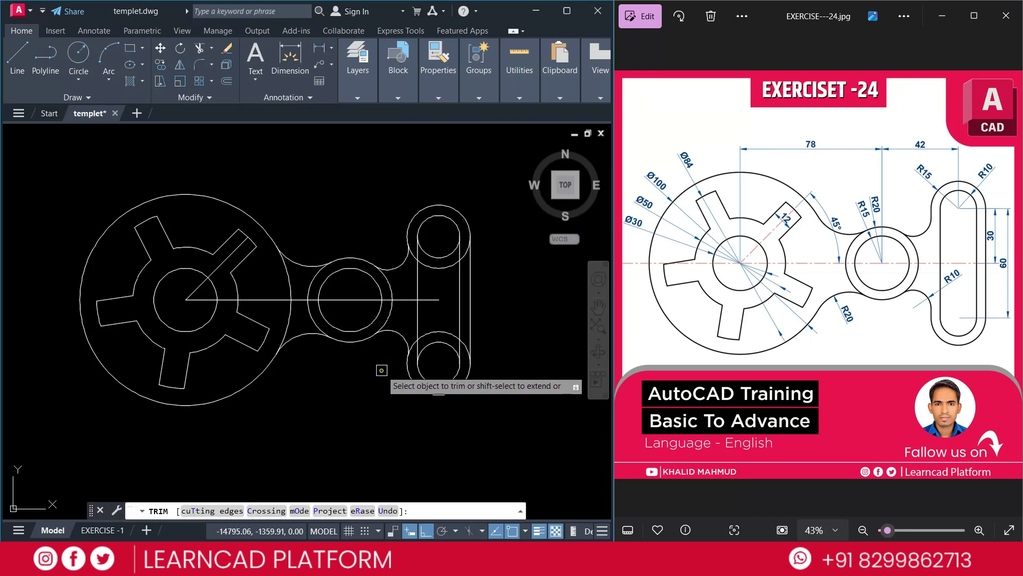
left_click(437, 256)
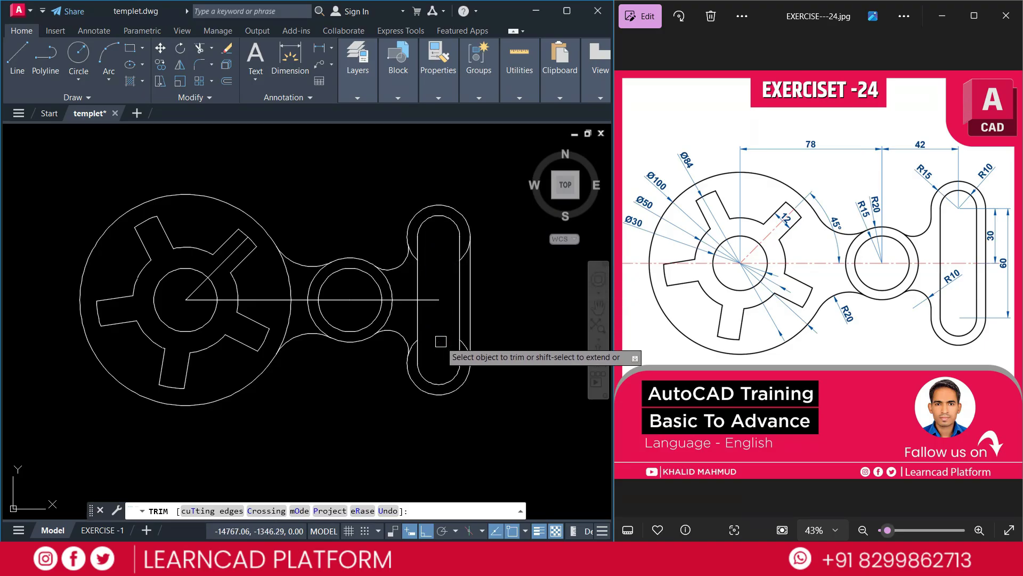
left_click(438, 342)
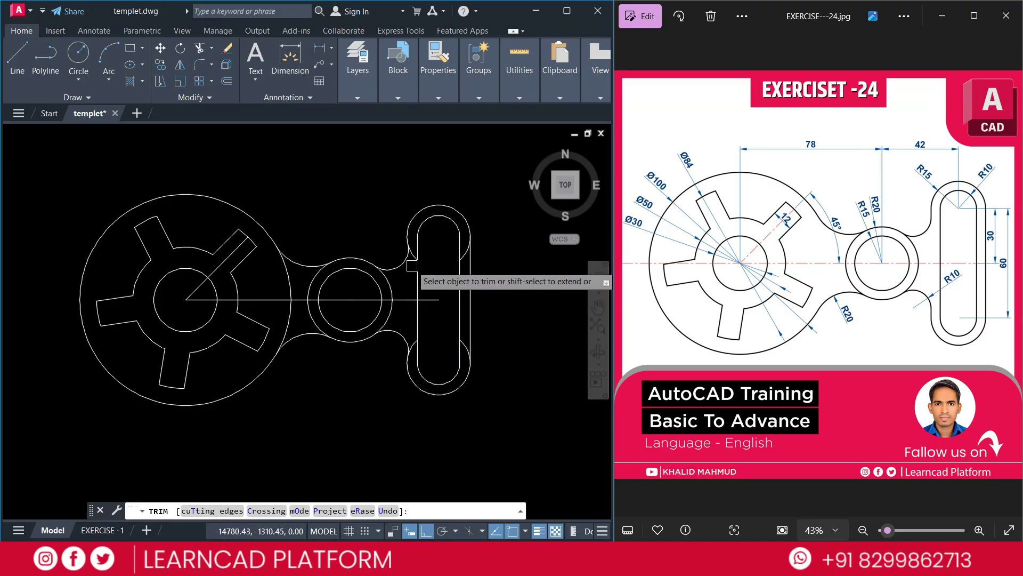
Step: Trim the stray arc piece beside the slot
scroll(416, 267, "up", 5)
scroll(409, 234, "down", 3)
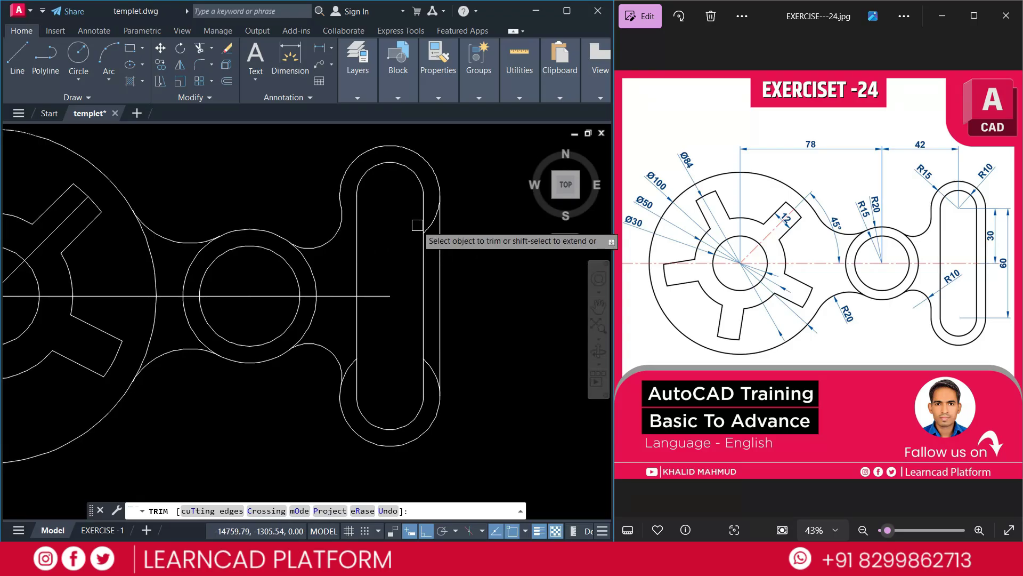
middle_click_drag(435, 225, 440, 130)
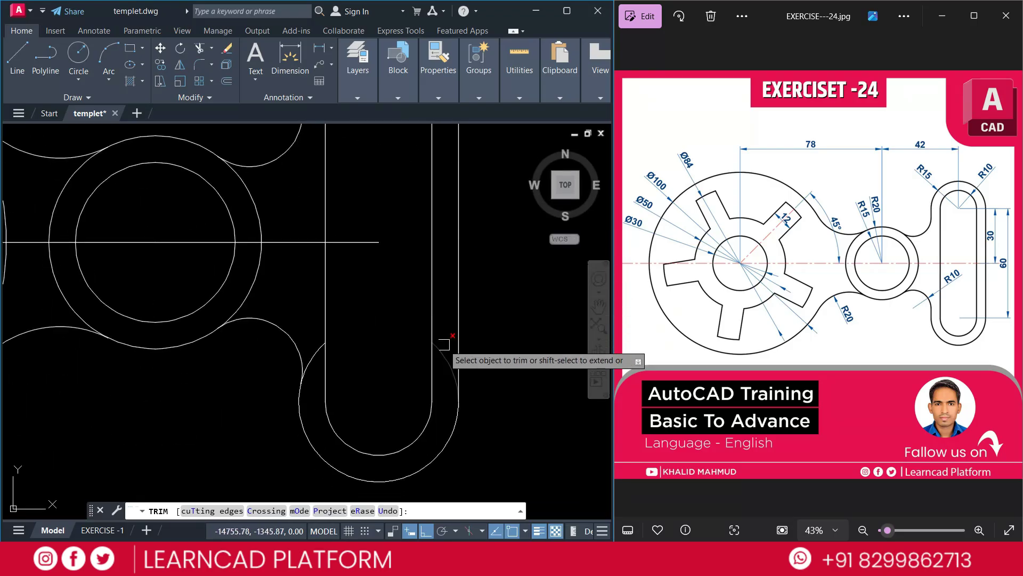
left_click(312, 356)
scroll(415, 298, "down", 3)
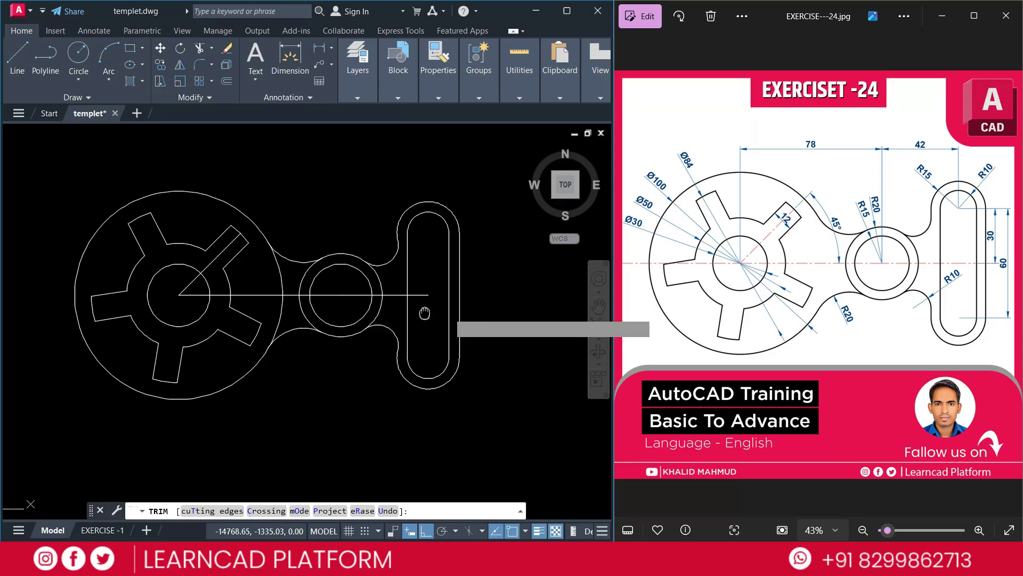
Step: Grip-stretch the horizontal line rightward past the slot and leftward past the hub
key("Escape")
left_click(418, 294)
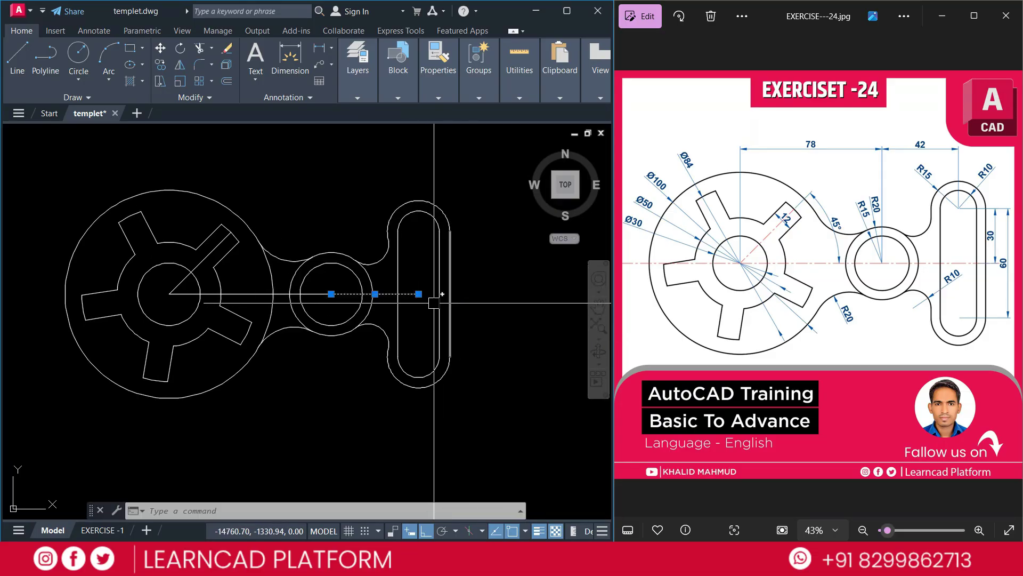
left_click(418, 293)
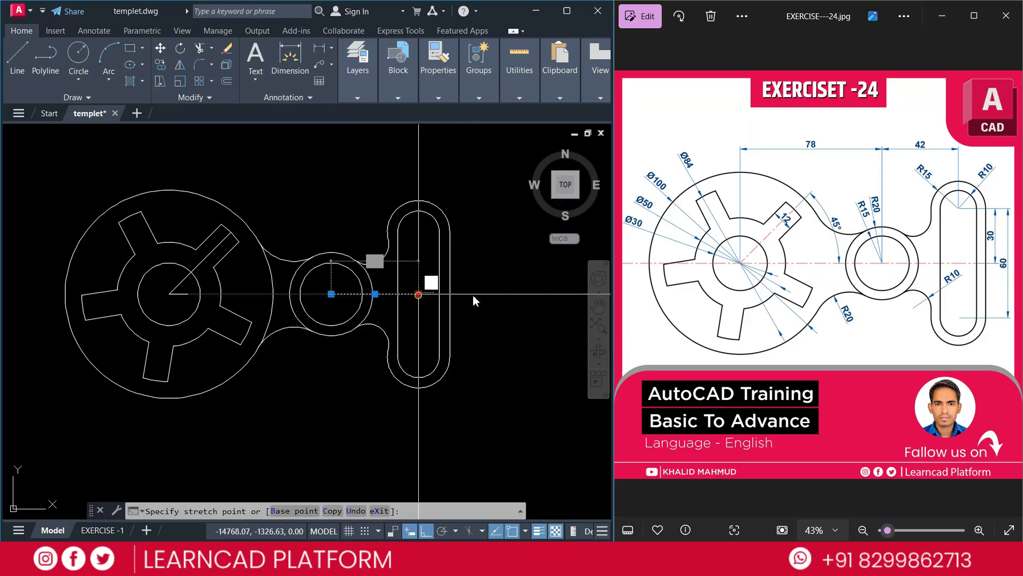
left_click(537, 294)
key("Escape")
left_click(192, 294)
left_click(169, 293)
left_click(24, 294)
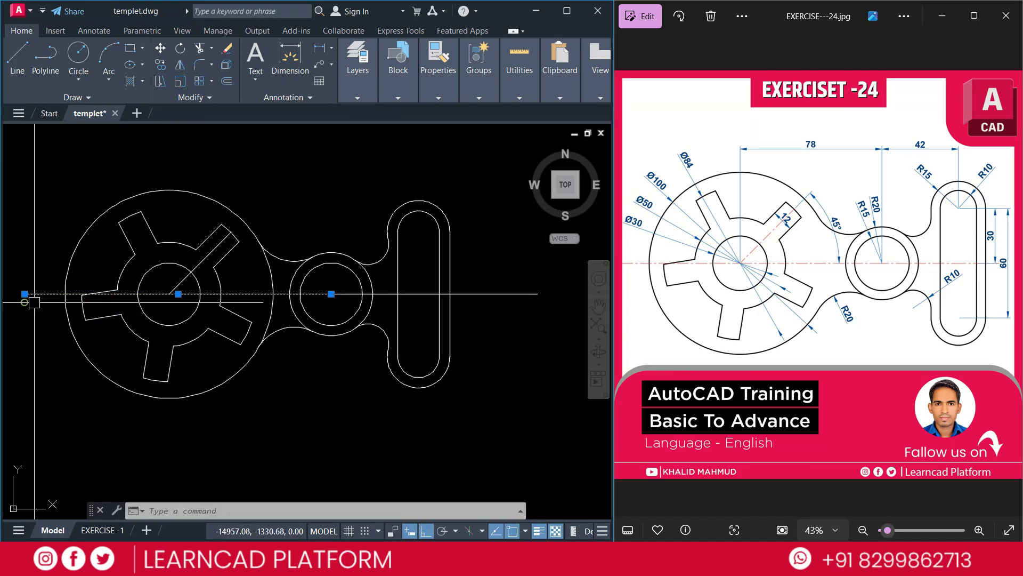
key("Escape")
Step: Give the horizontal line the CENTER linetype and red colour
left_click(197, 291)
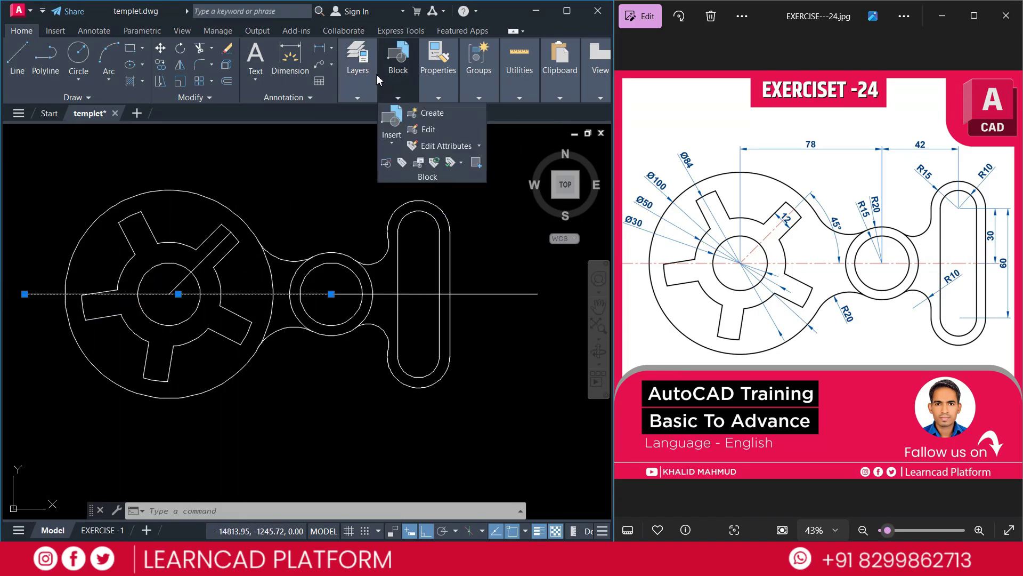
mouse_move(439, 79)
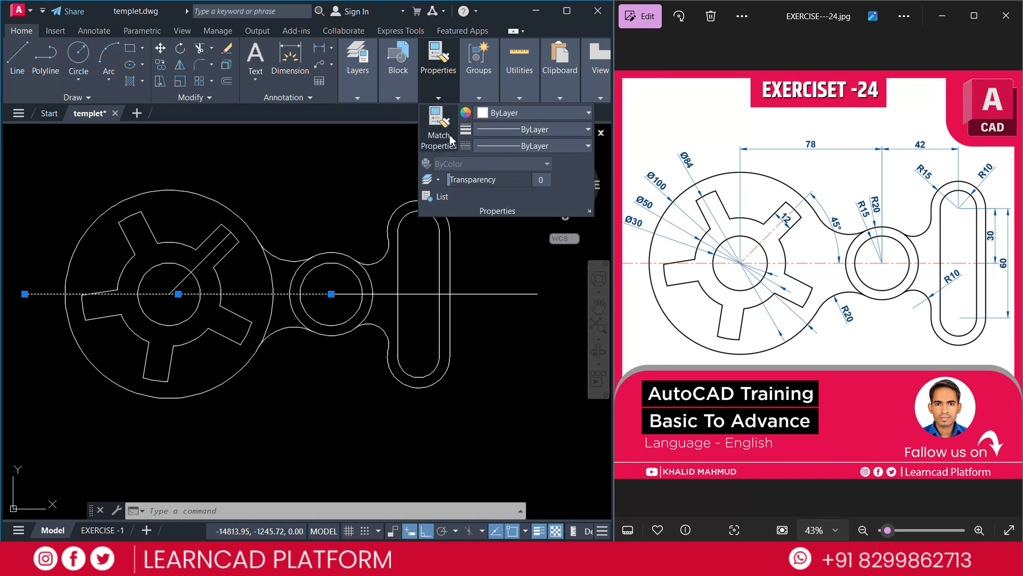
left_click(488, 144)
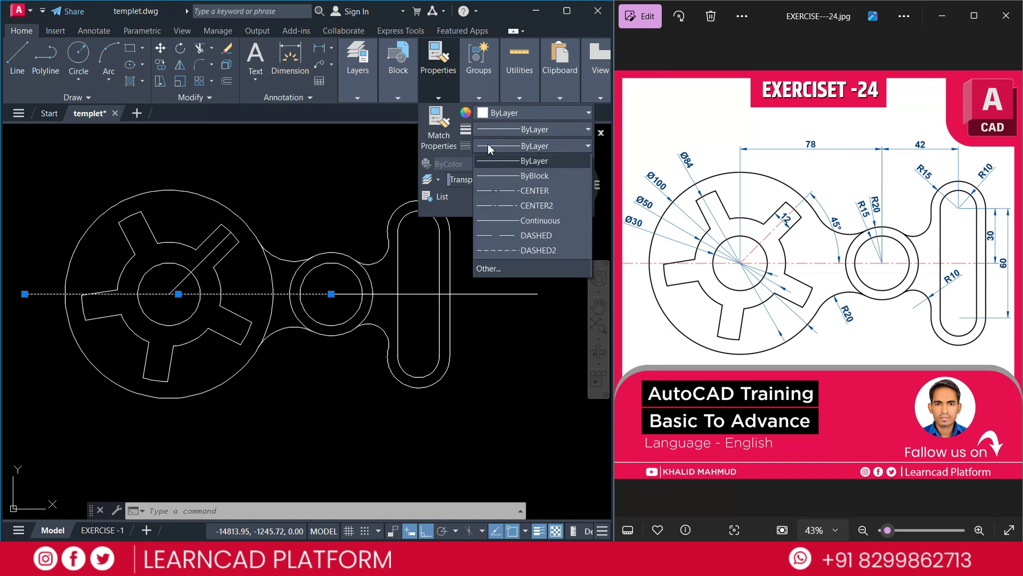
left_click(503, 192)
left_click(521, 116)
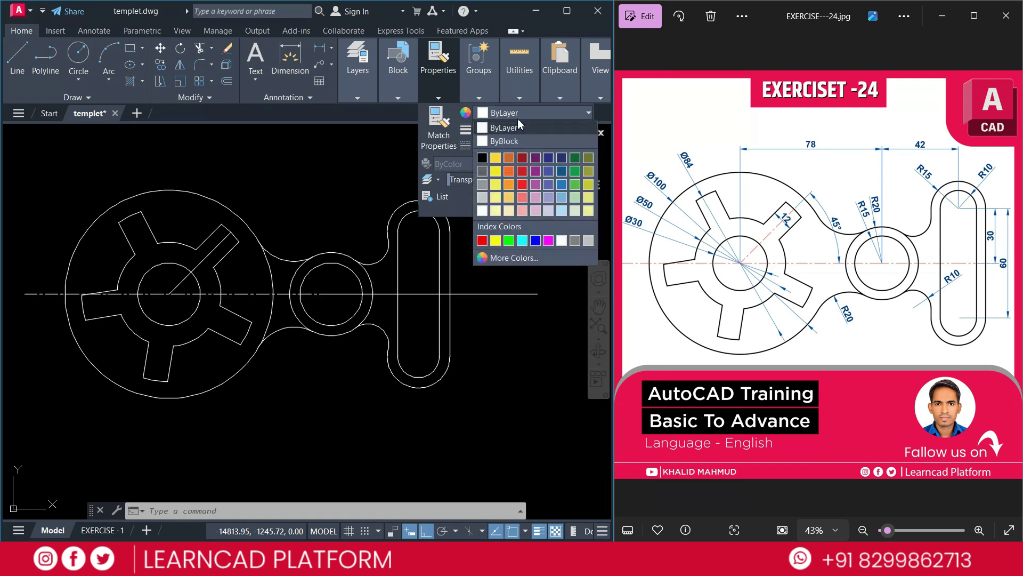
left_click(483, 241)
key("Escape")
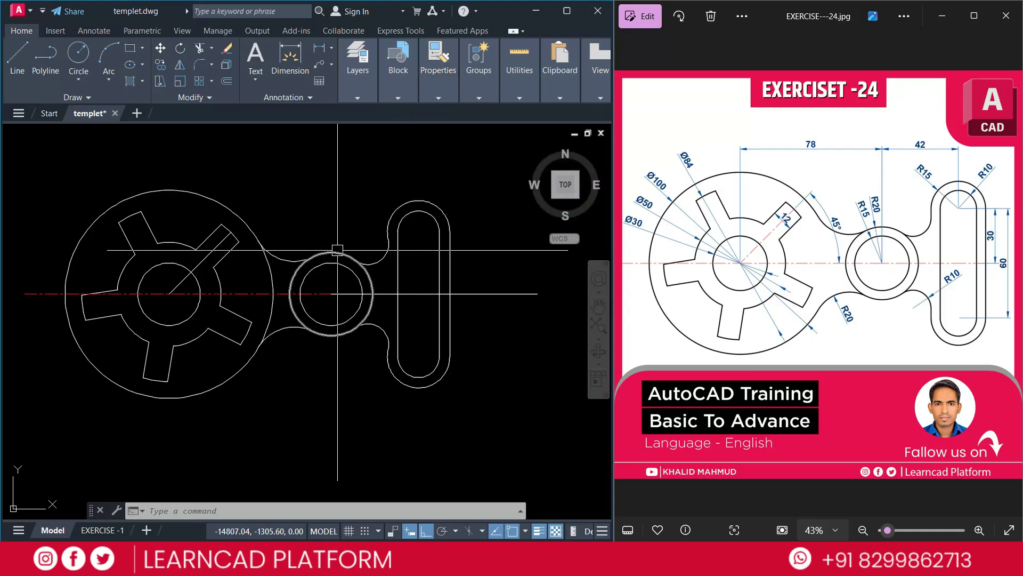
Step: Match the diagonal line's properties to the red centre line
key("Return")
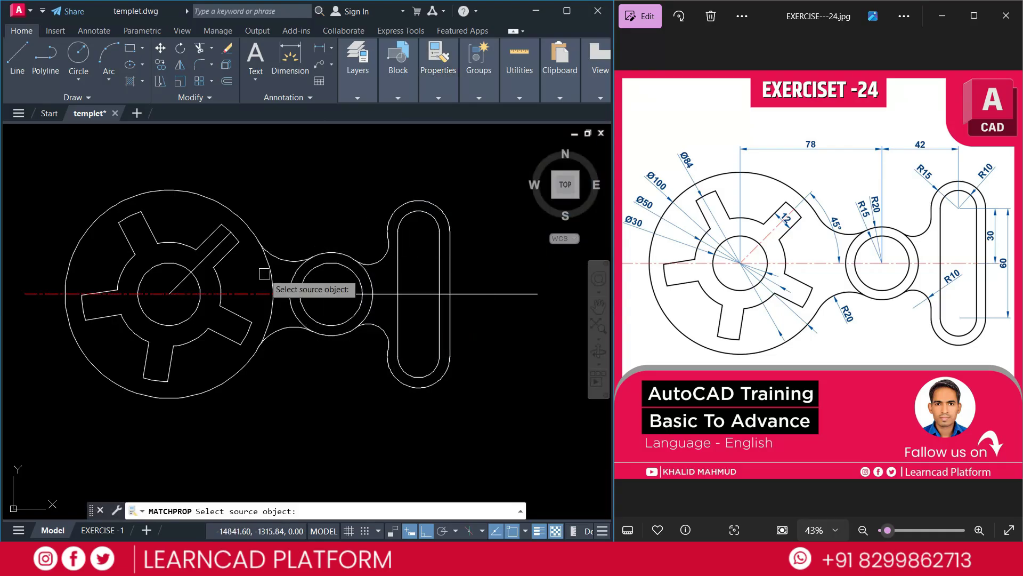
left_click(250, 294)
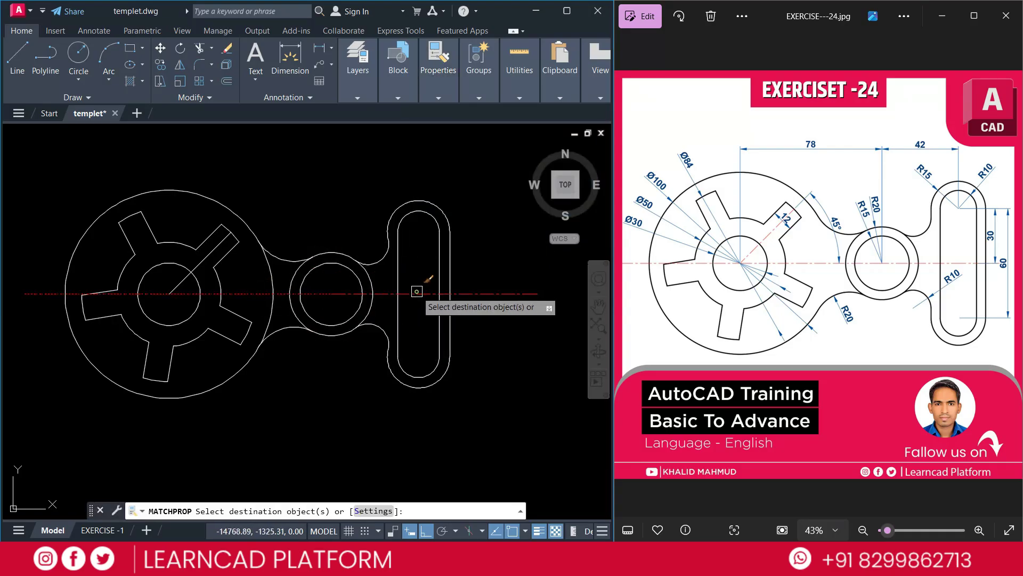
left_click(205, 257)
key("Return")
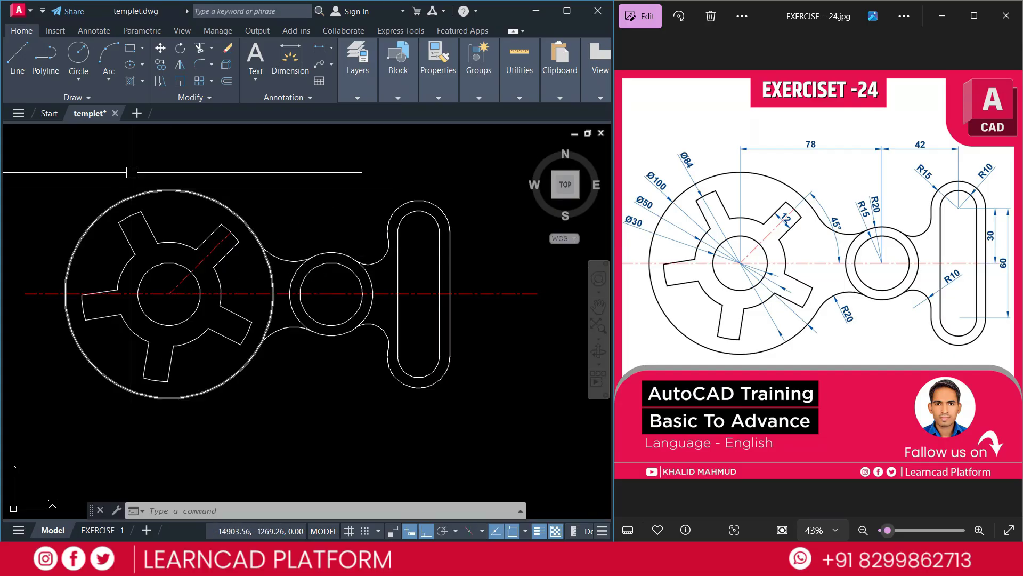
Step: Window-select the whole drawing and set its lineweight to 0.35 mm
left_click(46, 156)
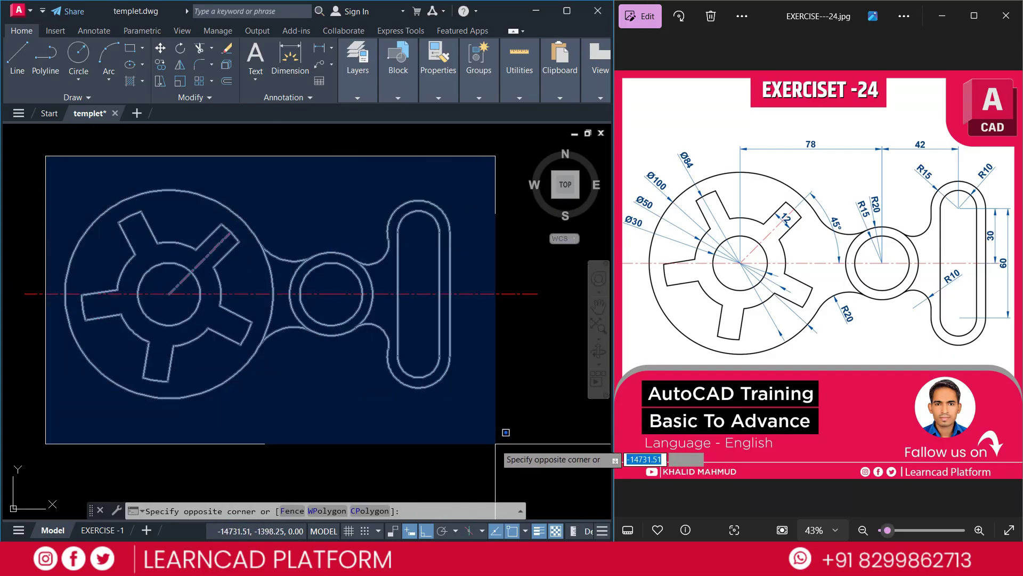
left_click(496, 443)
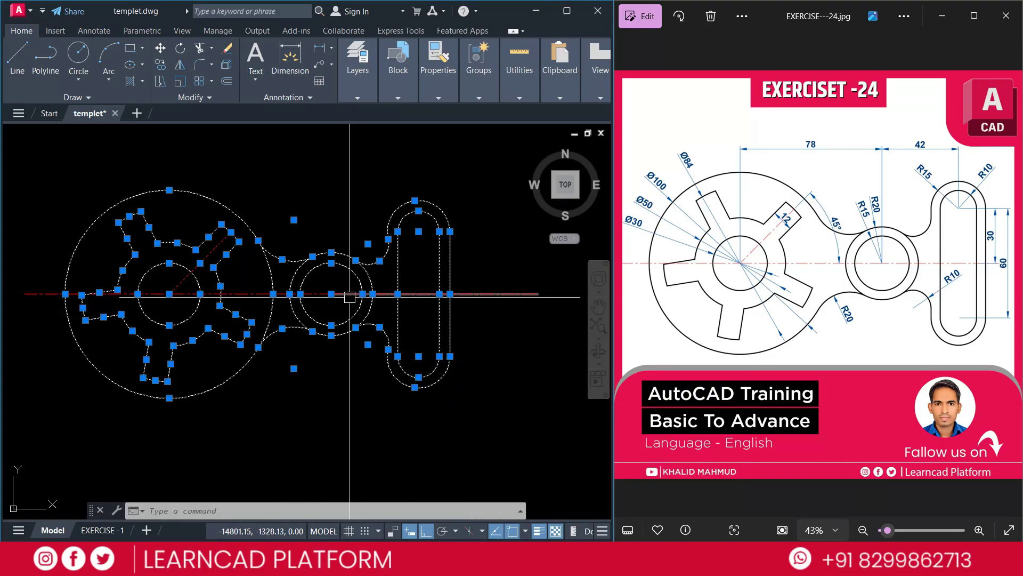
left_click(439, 94)
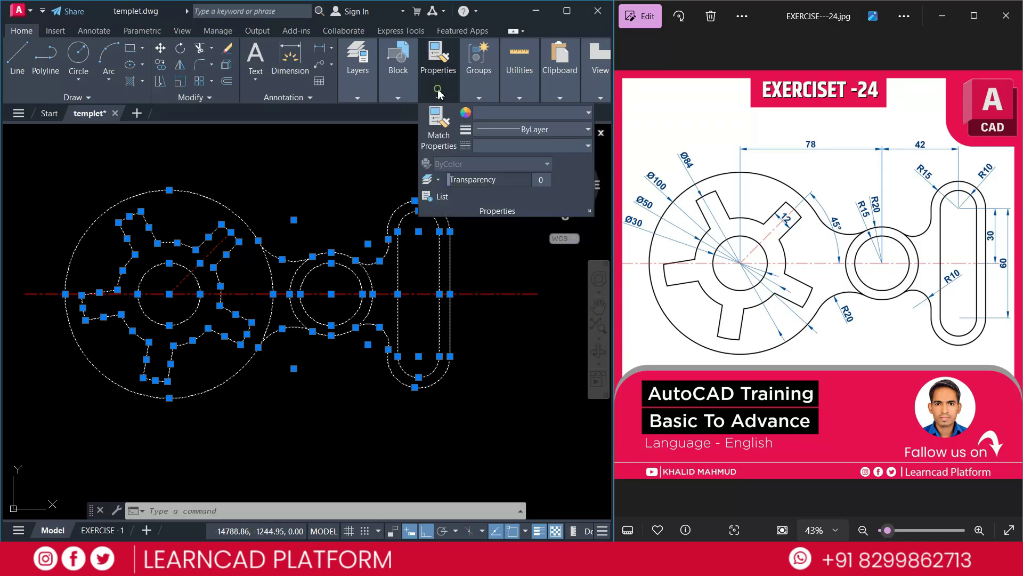
left_click(533, 129)
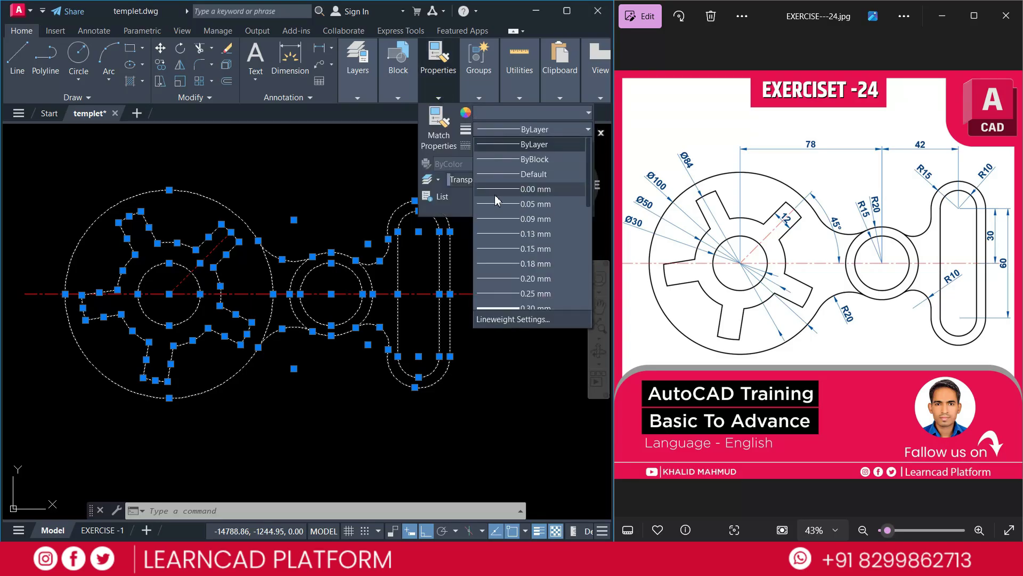
scroll(509, 308, "down", 3)
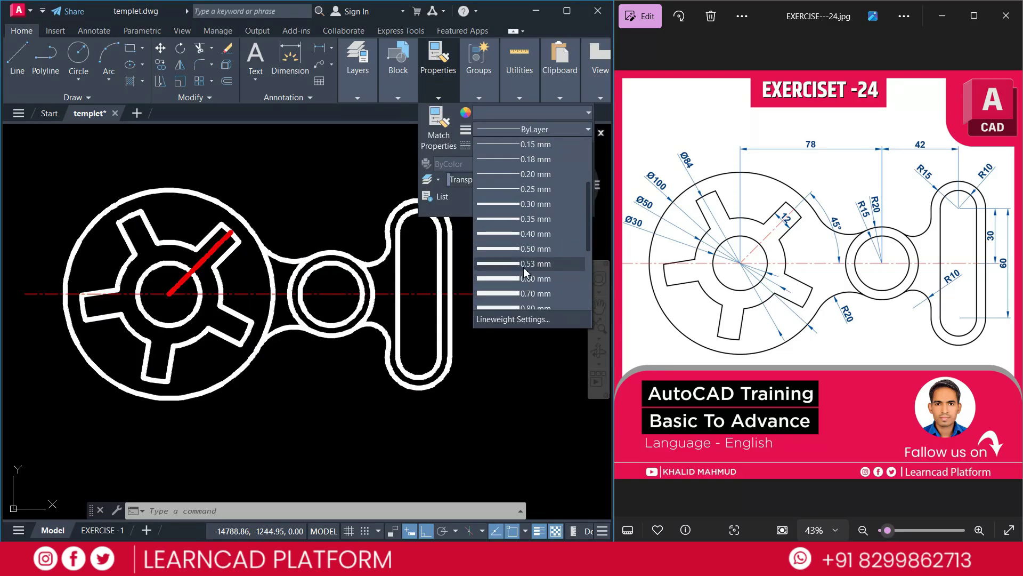
left_click(528, 223)
Step: Start Match Properties with the horizontal centre line as the source
key("Escape")
key("ctrl+a")
left_click(439, 125)
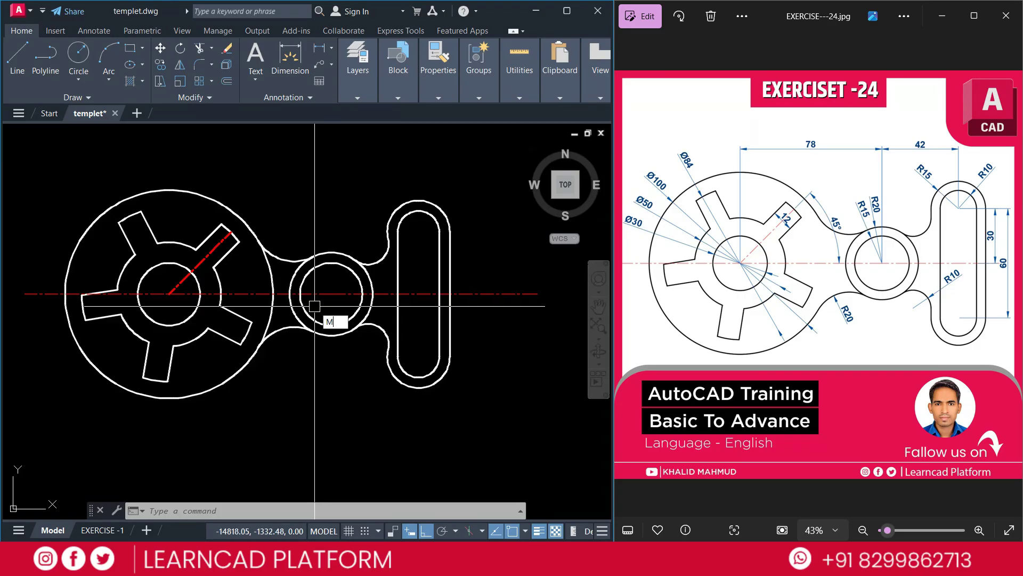
left_click(327, 294)
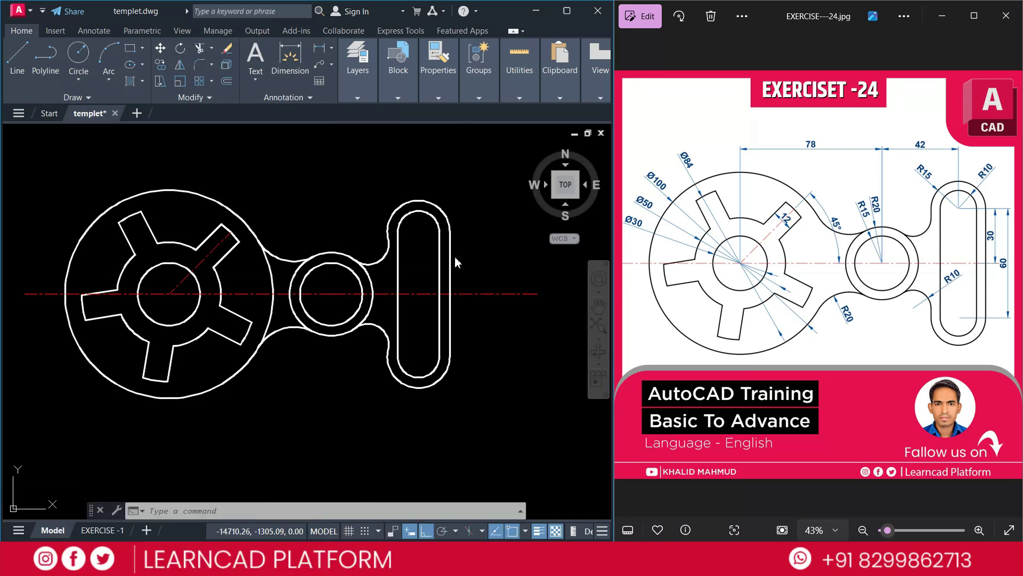
Step: Trim the two arc pieces crossing the neck
type("tr")
key("Return")
left_click(272, 273)
left_click(271, 301)
key("Escape")
mouse_move(292, 183)
middle_mouse_down()
mouse_move(339, 189)
mouse_move(331, 187)
middle_mouse_up()
Step: Add radius dimensions R50, R42 and R25 to the hub's circles and arcs
type("DRA")
key("Return")
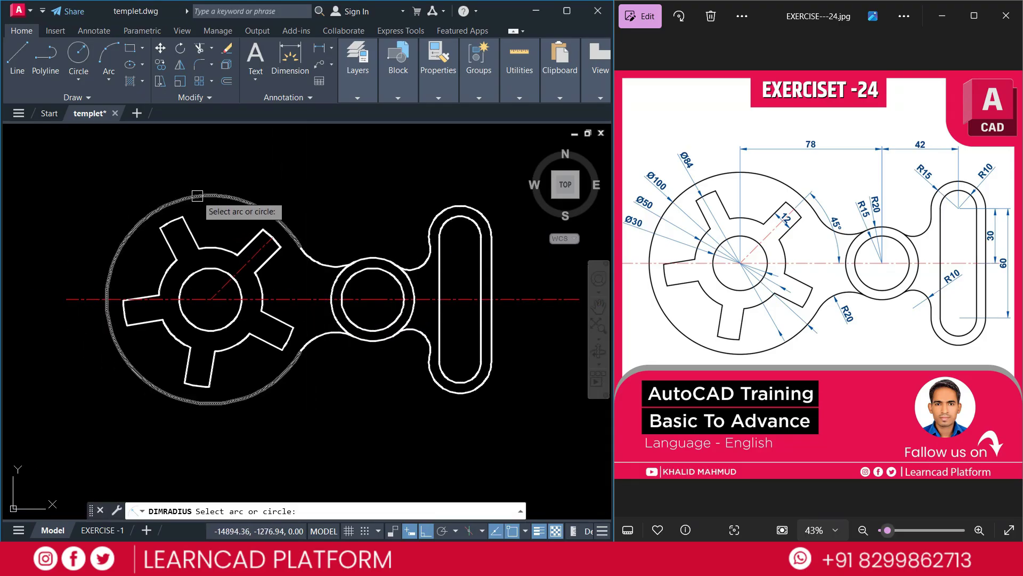
left_click(202, 196)
left_click(115, 187)
key("Return")
left_click(174, 224)
left_click(138, 183)
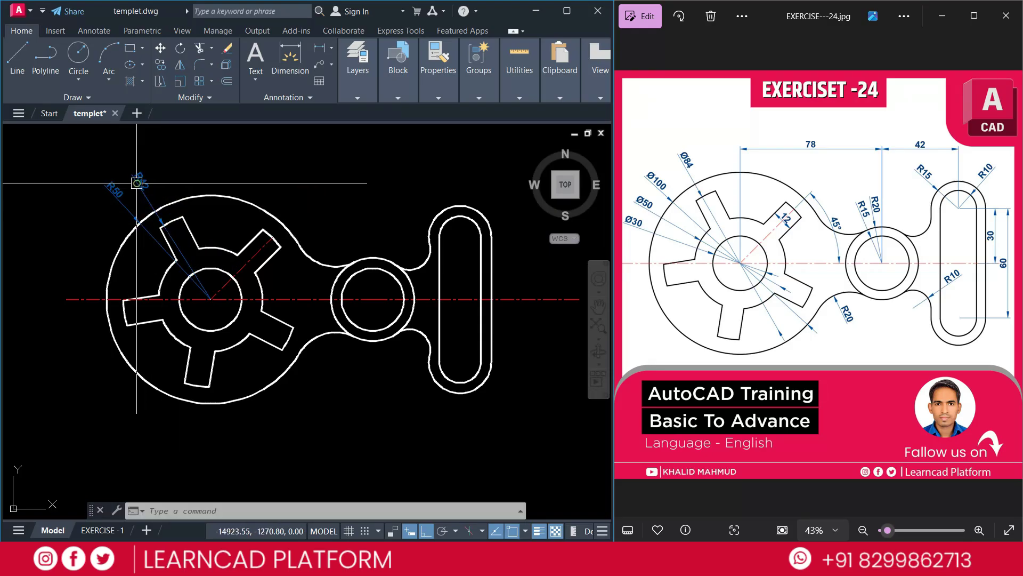
left_click(214, 246)
left_click(190, 169)
Step: Add radius dimensions R15 on the hub hole, R20 and R15 on the right ring
key("Return")
left_click(205, 267)
left_click(96, 228)
key("Return")
left_click(352, 261)
left_click(344, 227)
key("Return")
left_click(368, 265)
left_click(364, 212)
Step: Add vertical linear dimensions 30 and 60 beside the slot, then begin another
left_click(460, 236)
left_click(459, 298)
left_click(521, 267)
key("Return")
left_click(459, 237)
left_click(460, 361)
left_click(537, 299)
key("Return")
left_click(208, 269)
left_click(373, 270)
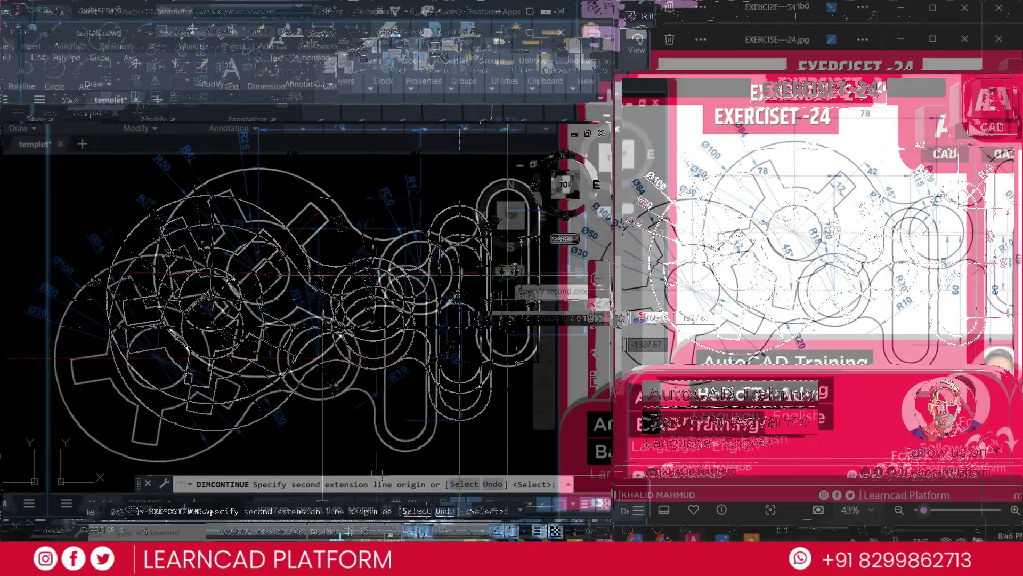